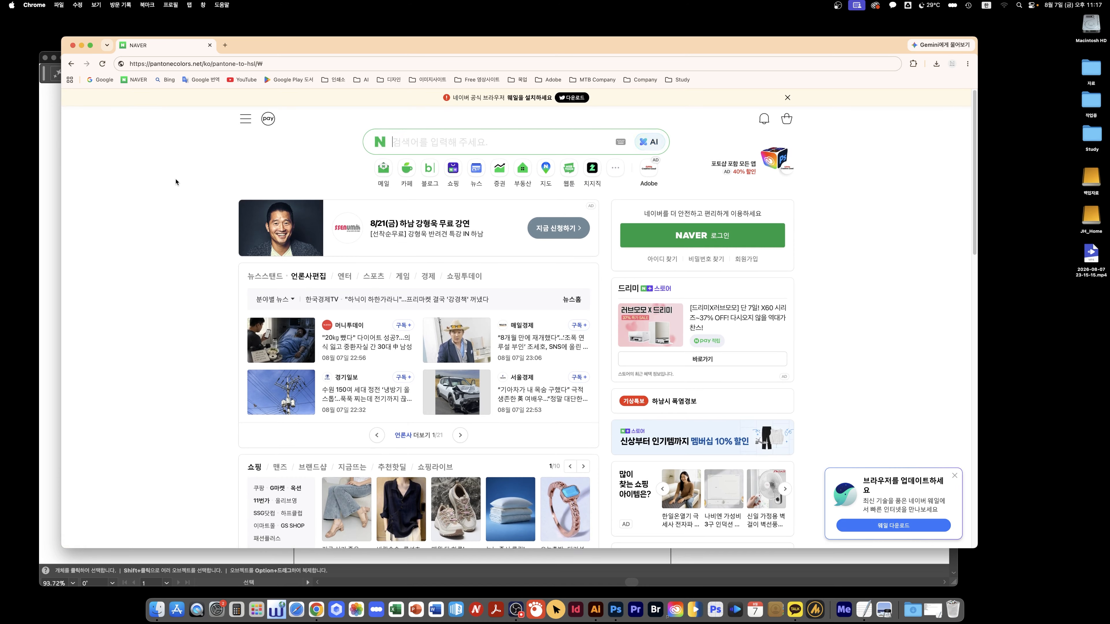
pyautogui.click(273, 64)
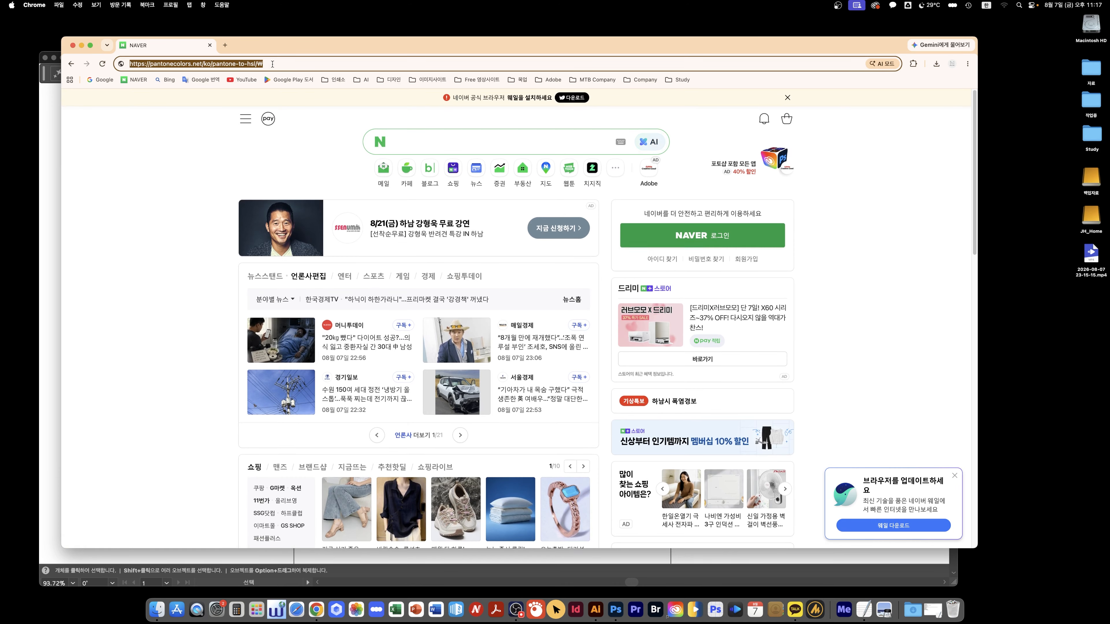
pyautogui.write('https://pantonecolors.net/ko/pantone-to-hsl/')
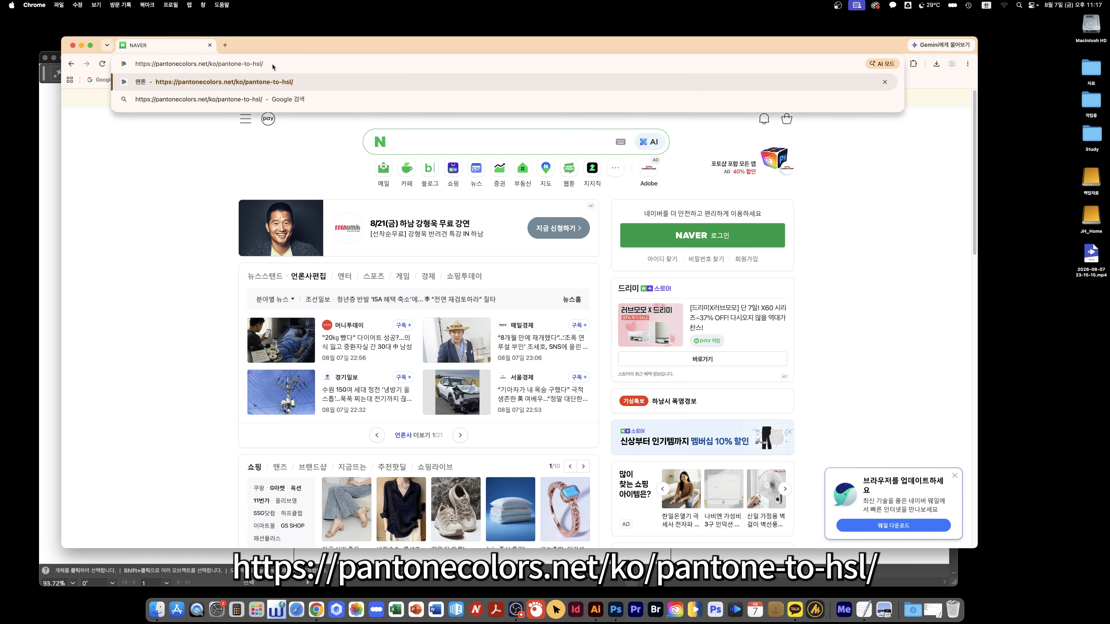
pyautogui.press('Return')
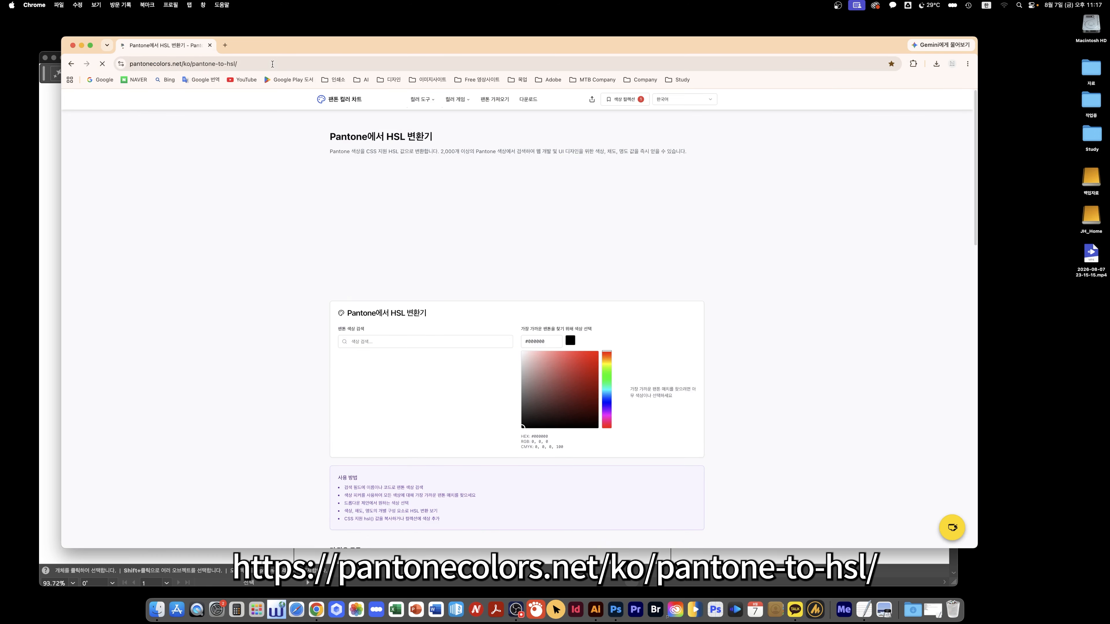
pyautogui.scroll(-5, 756, 353)
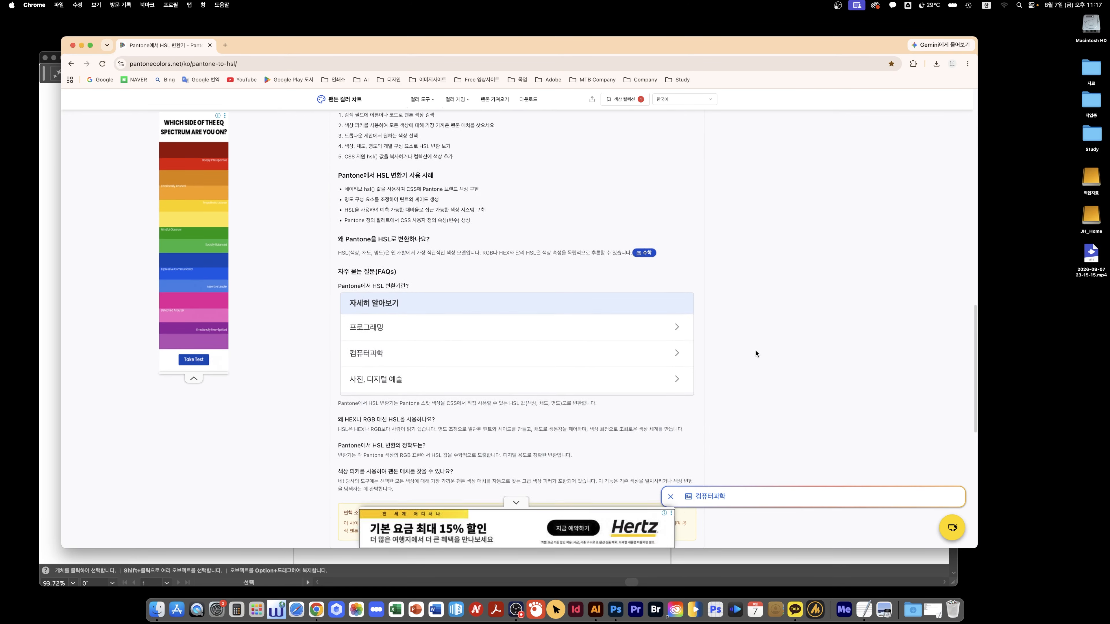
pyautogui.scroll(-2, 756, 353)
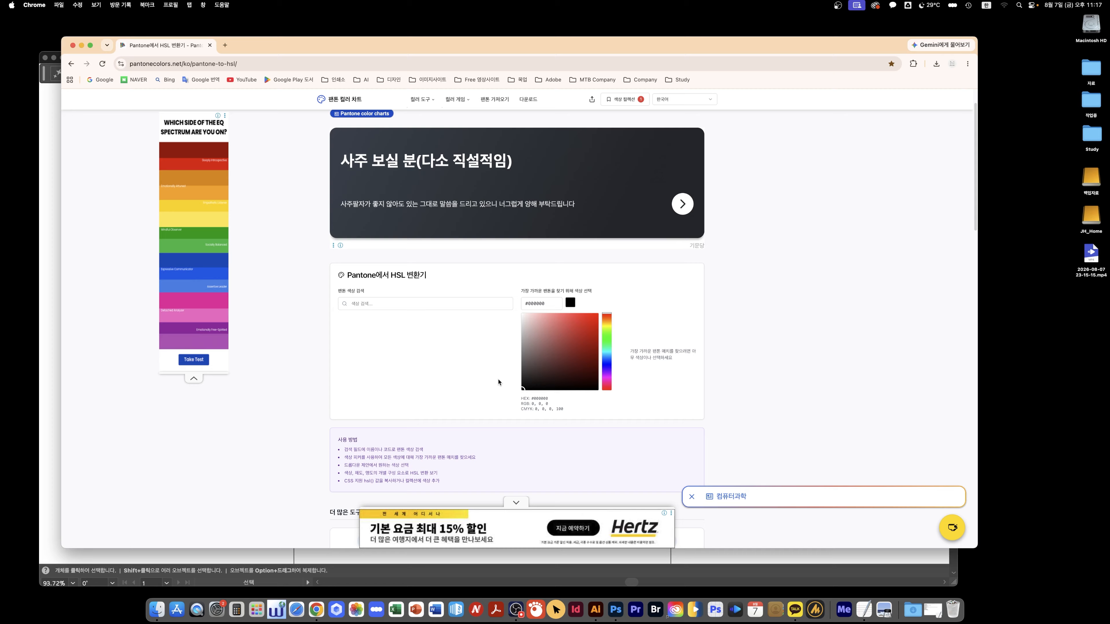
pyautogui.scroll(1, 497, 380)
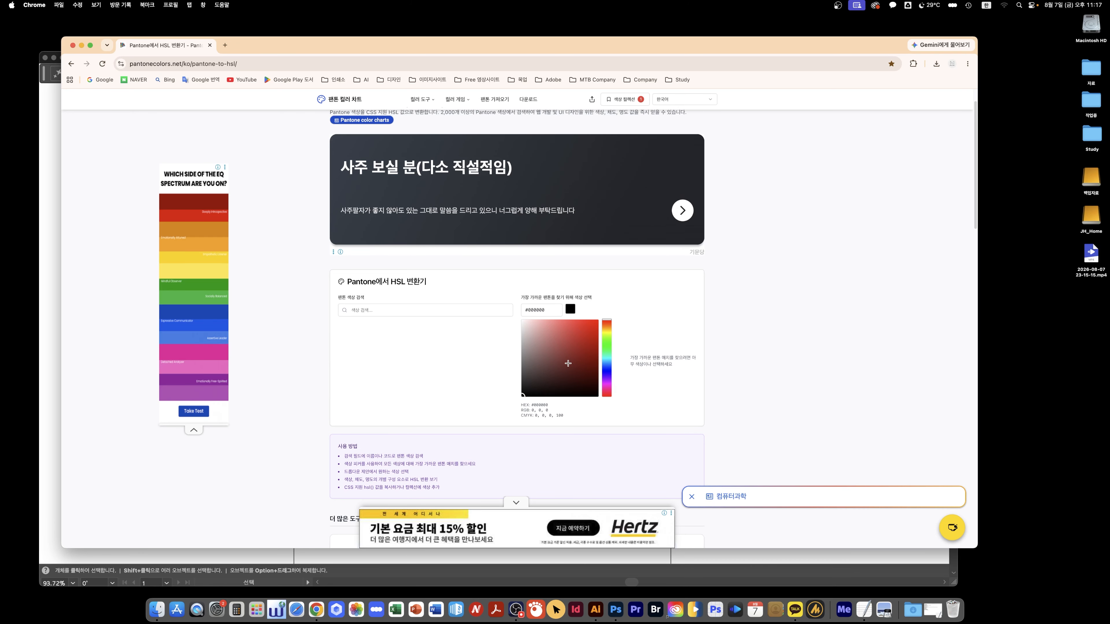
# Switch to Illustrator and draw a square about 45 mm wide below the "Pantone color" text.
pyautogui.press('super+Tab')
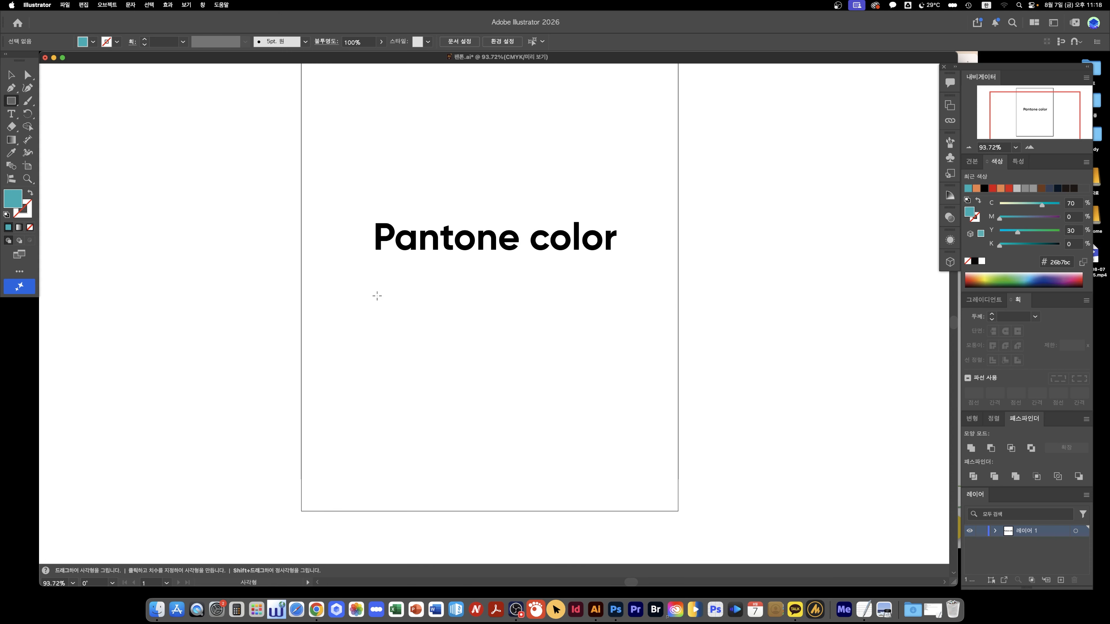
pyautogui.moveTo(378, 296); pyautogui.dragTo(457, 375)
pyautogui.press('v')
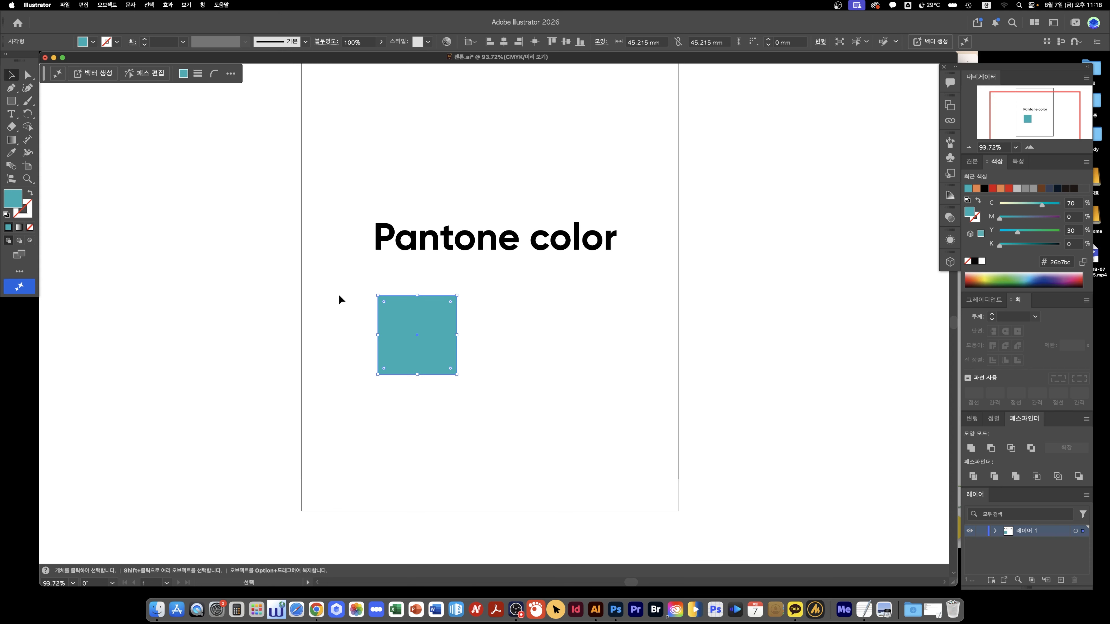
# Fill the square with C 0, M 60, Y 100, K 0 and move it to the right beneath the text.
pyautogui.doubleClick(13, 199)
pyautogui.write('0')
pyautogui.press('Tab')
pyautogui.write('60')
pyautogui.press('Tab')
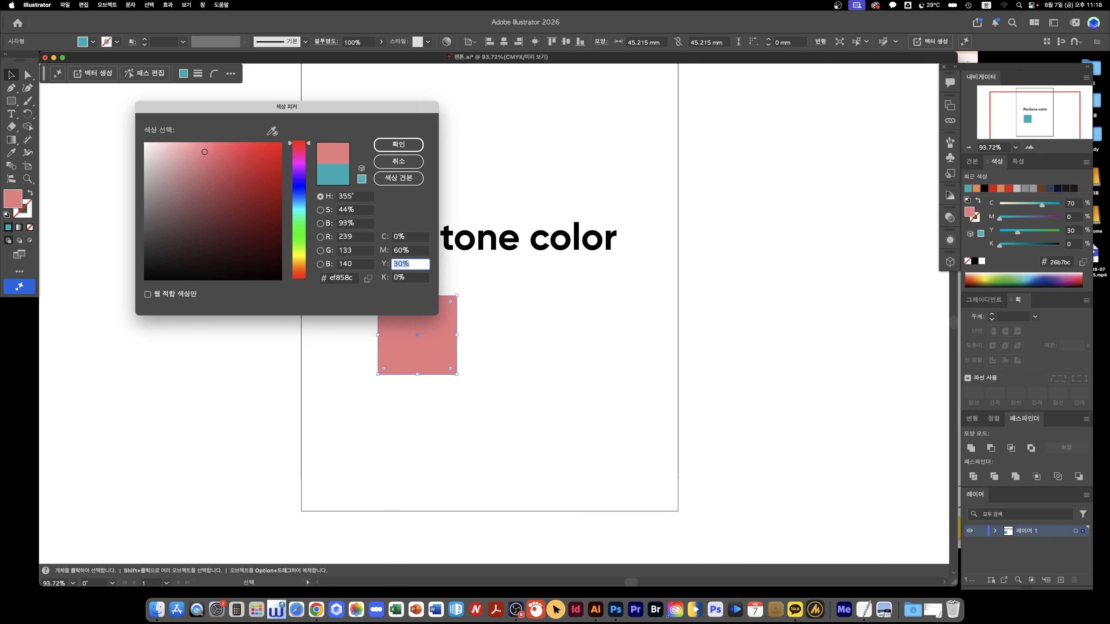
pyautogui.write('100')
pyautogui.press('Tab')
pyautogui.press('Return')
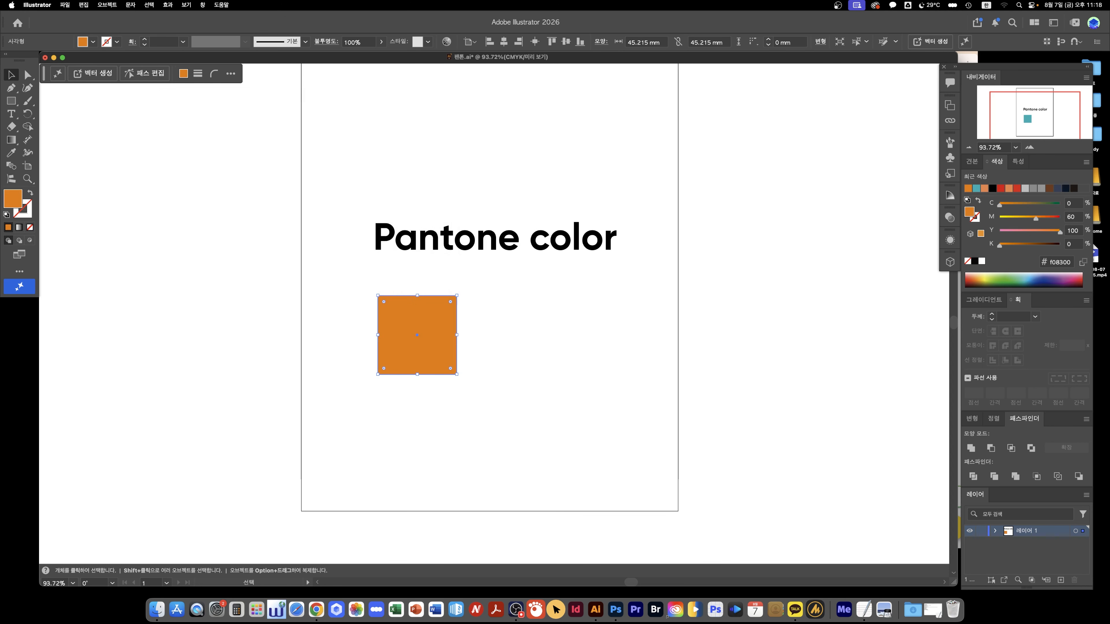
pyautogui.moveTo(437, 340); pyautogui.dragTo(515, 346)
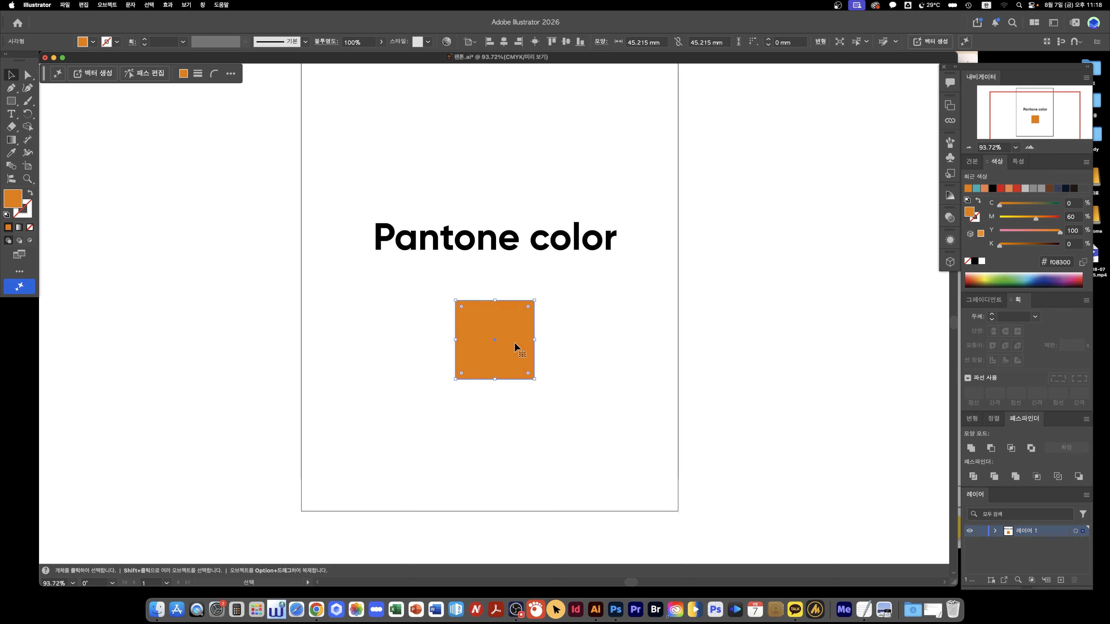
# Switch to Chrome to examine the HEX, RGB and CMYK codes below the converter's colour picker, and return to Illustrator.
pyautogui.press('super+Tab')
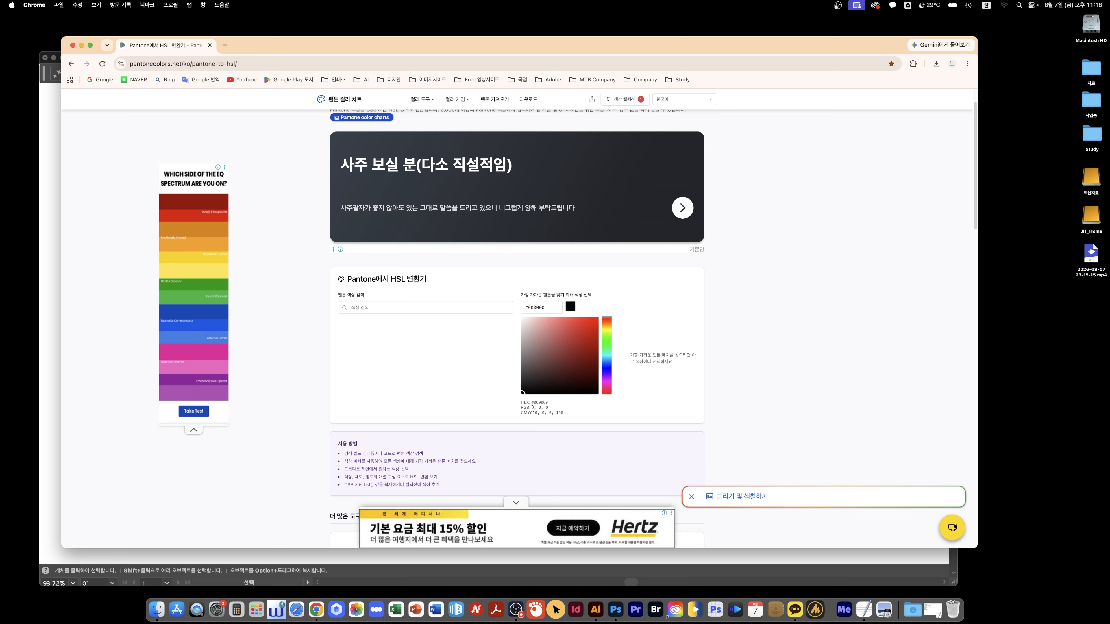
pyautogui.moveTo(532, 408); pyautogui.dragTo(546, 408)
pyautogui.click(541, 408)
pyautogui.click(43, 424)
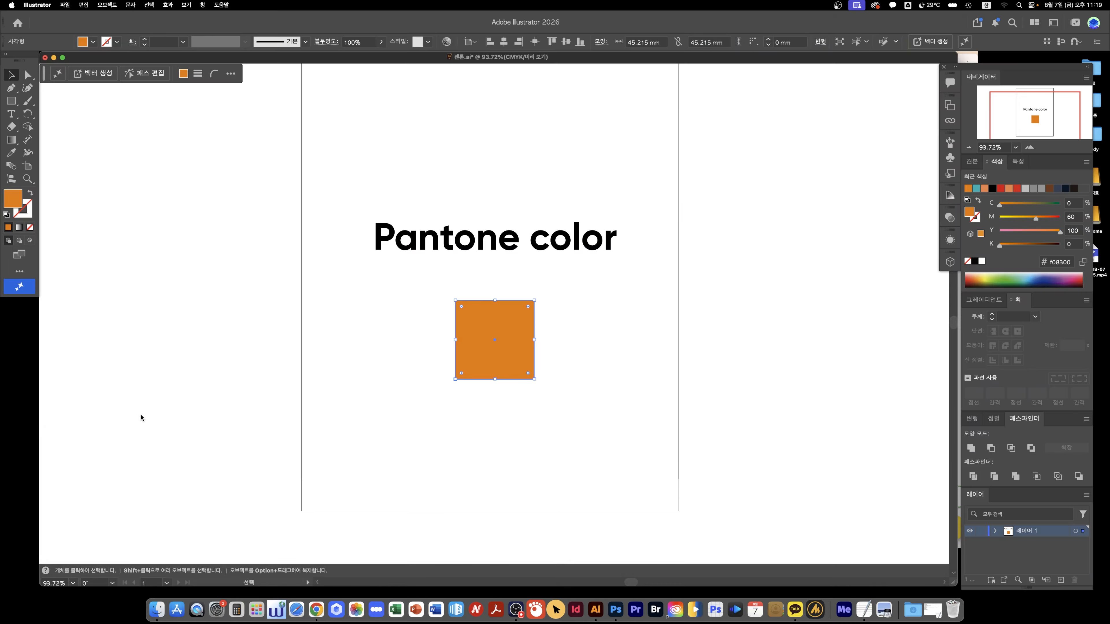
# Copy the hex code f08300 from the orange square's fill colour.
pyautogui.doubleClick(10, 206)
pyautogui.press('super+c')
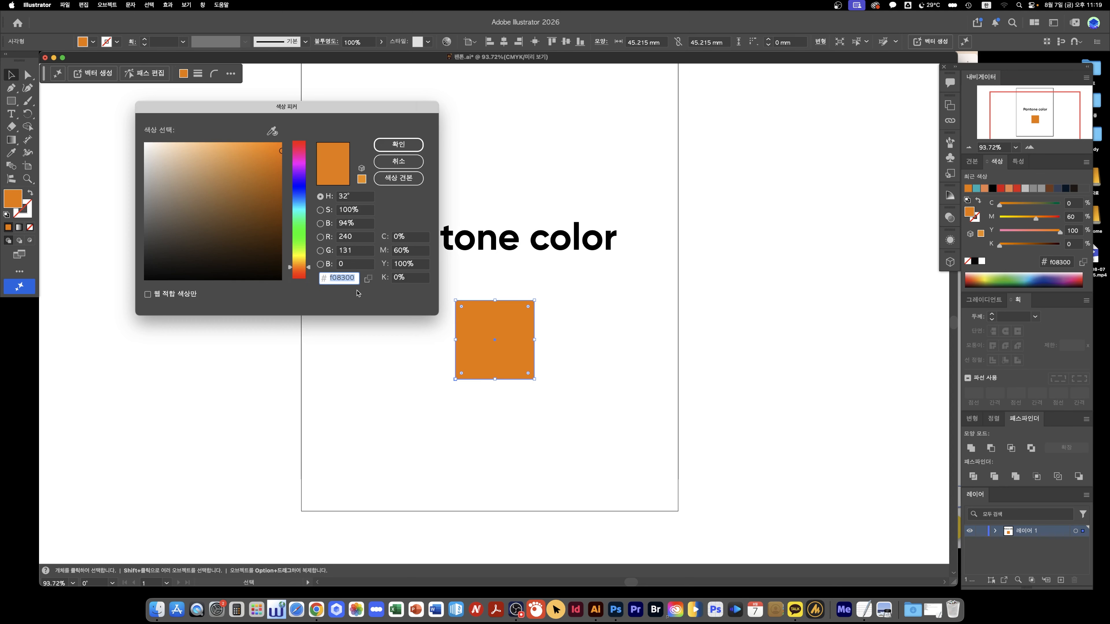
pyautogui.press('Return')
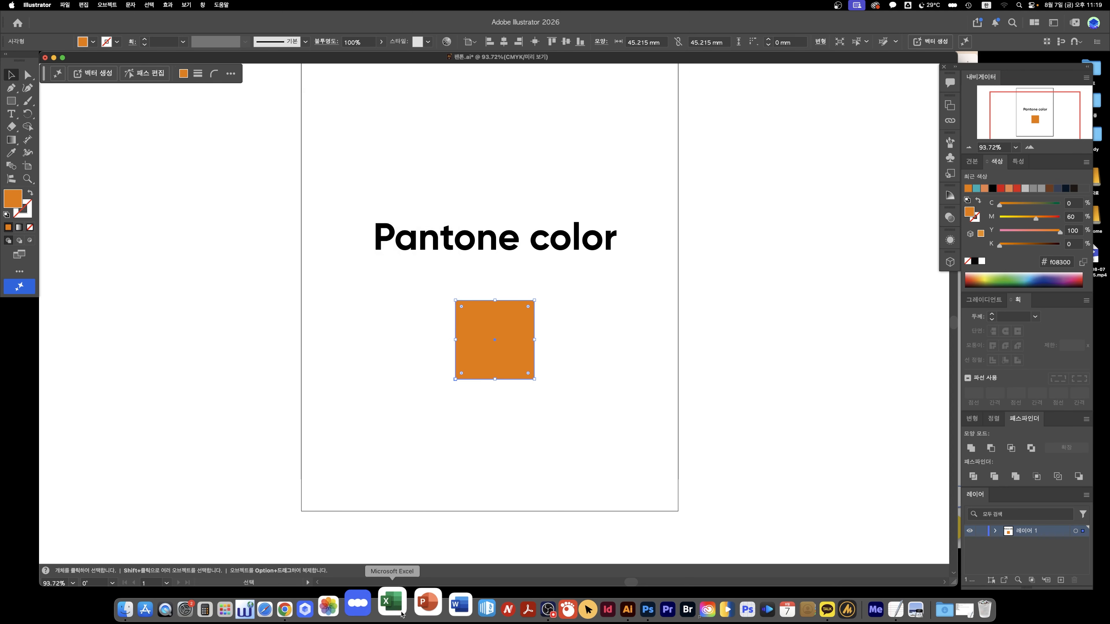
# Switch to Chrome, match hex f08300 to its closest Pantone colour, and add the match to the colour collection with the collection shown.
pyautogui.click(299, 603)
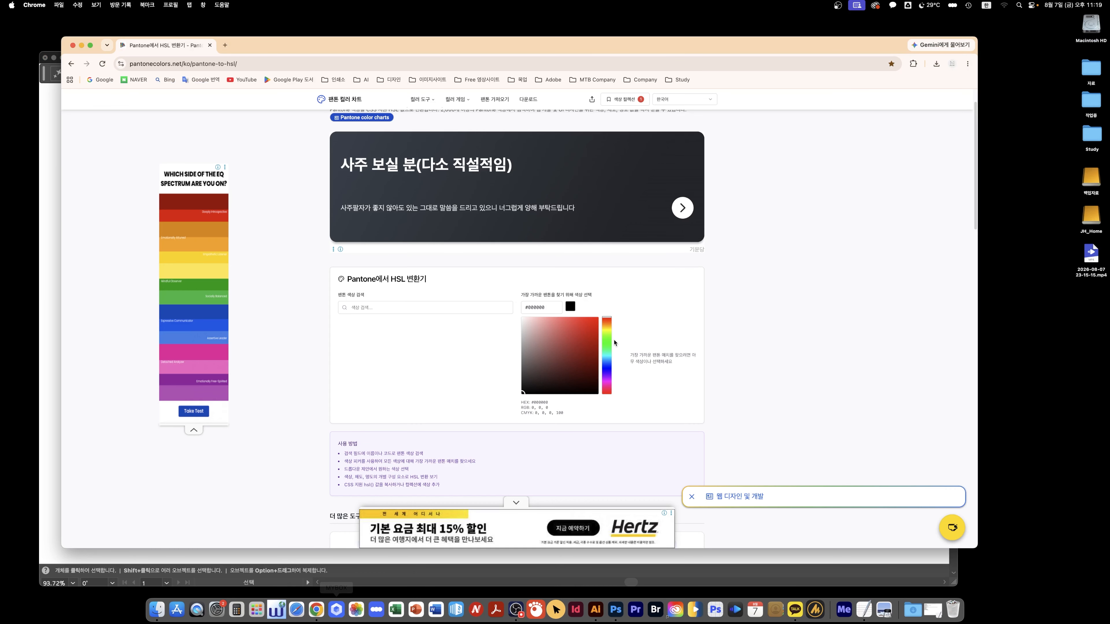
pyautogui.tripleClick(524, 309)
pyautogui.press('super+v')
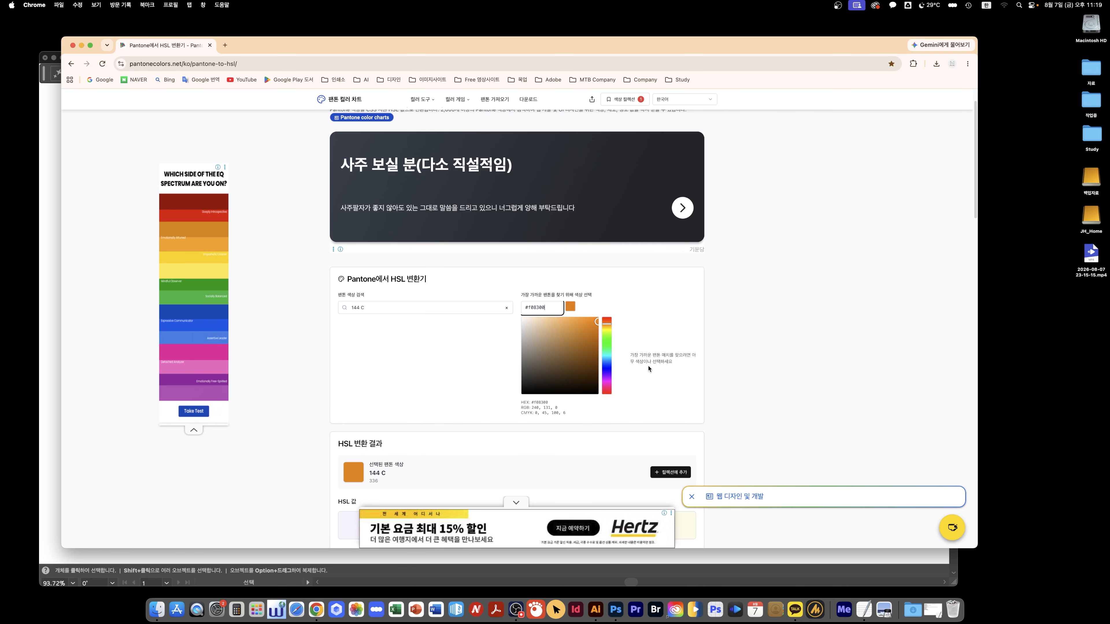
pyautogui.scroll(-1, 488, 404)
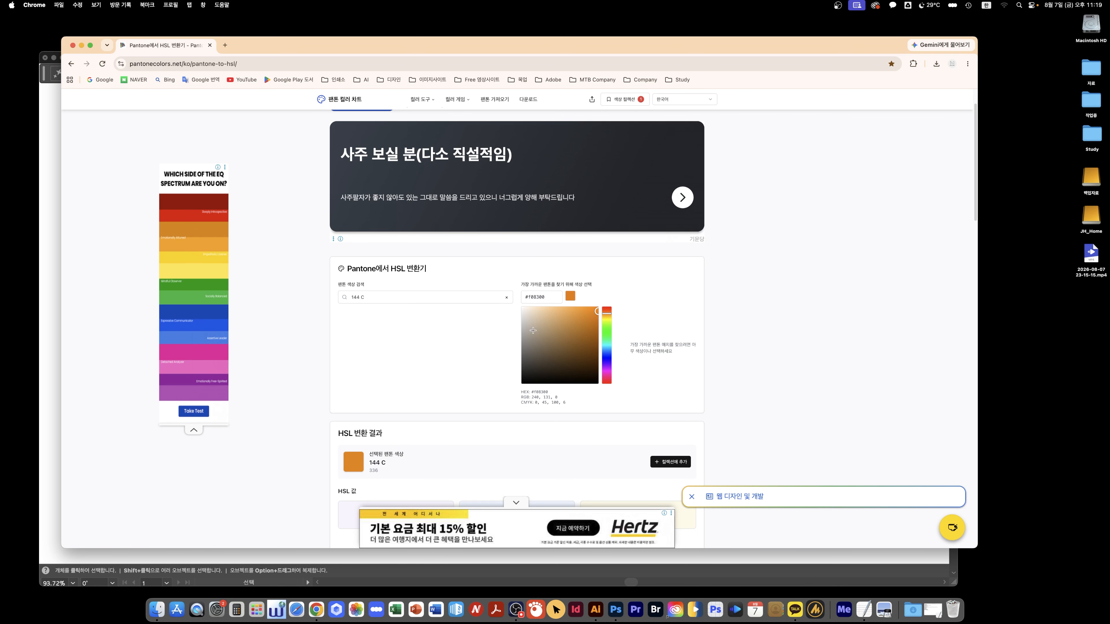
pyautogui.scroll(-5, 528, 311)
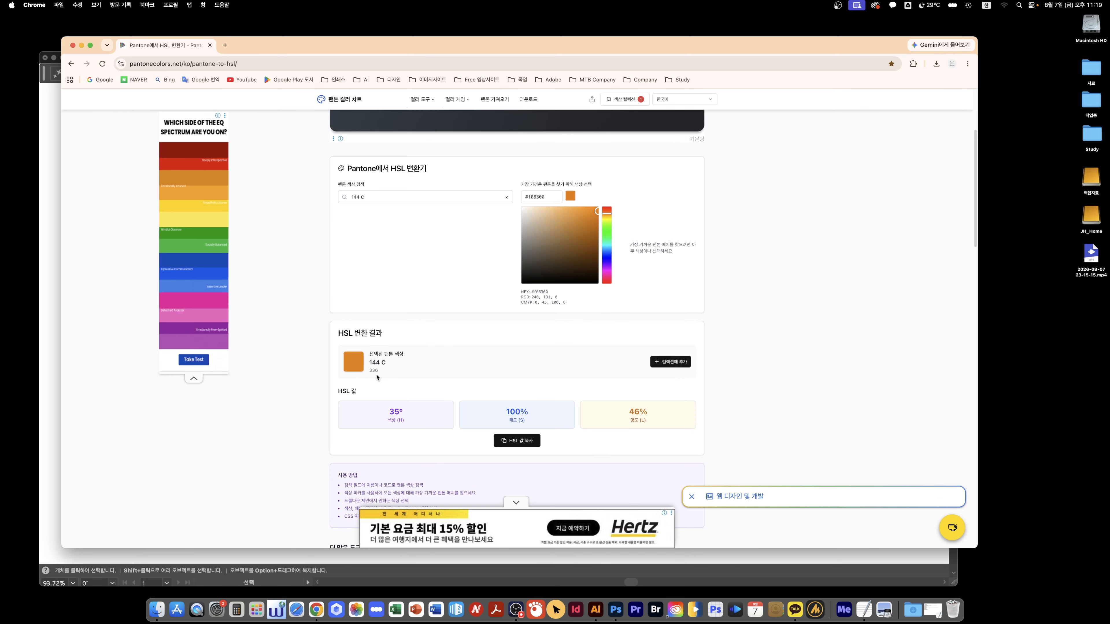
pyautogui.click(689, 370)
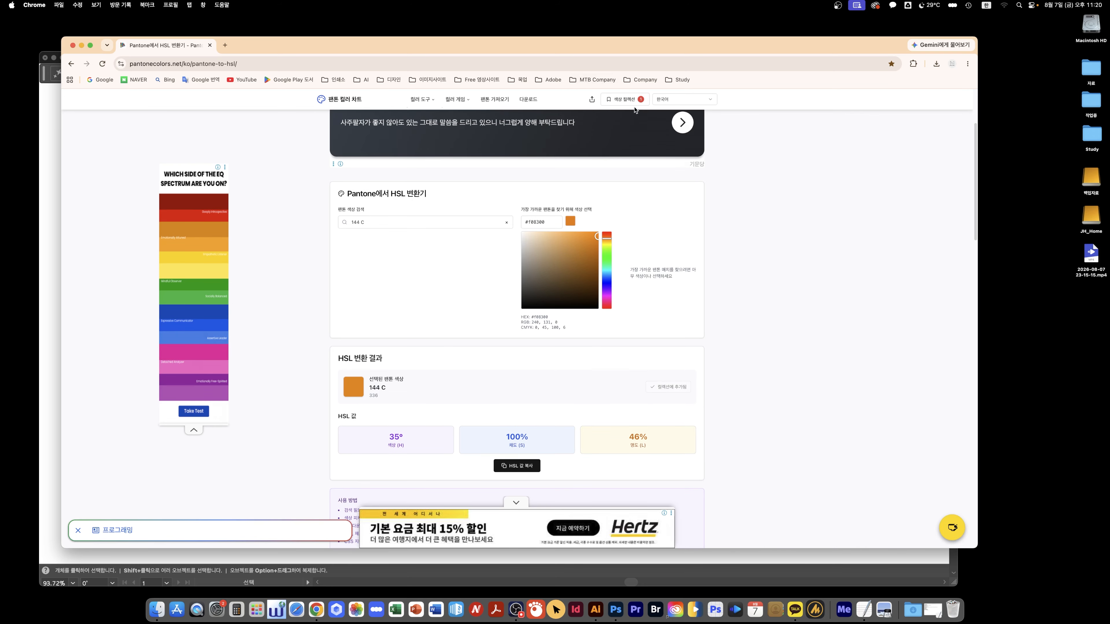
pyautogui.click(634, 103)
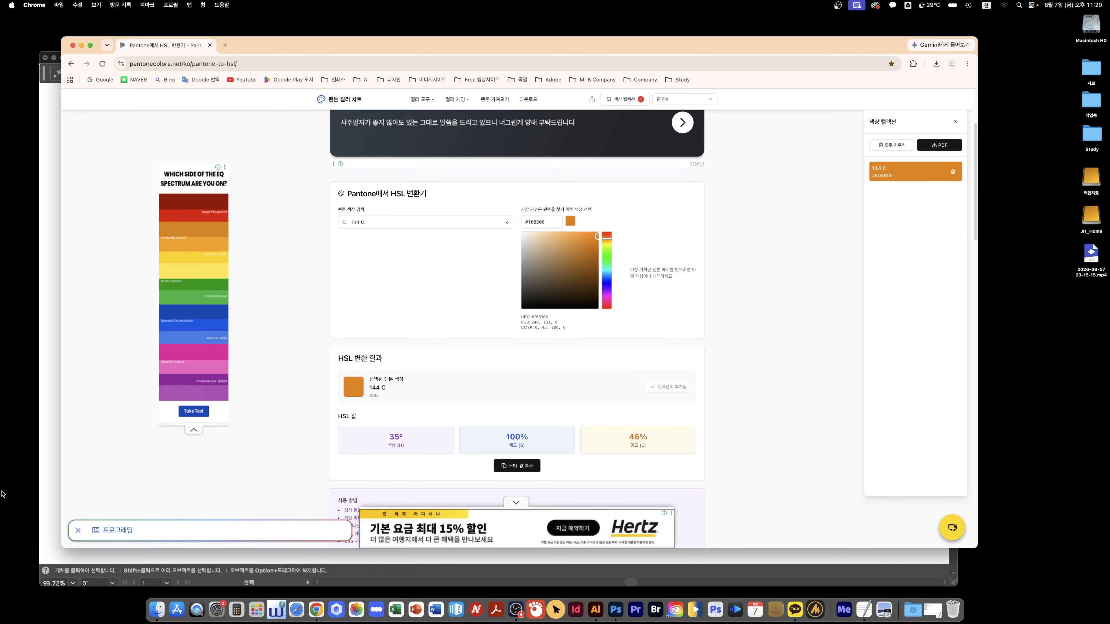
# Switch to Illustrator, duplicate the orange square to its left and fill the copy with C 70, M 0, Y 30, K 0.
pyautogui.click(47, 480)
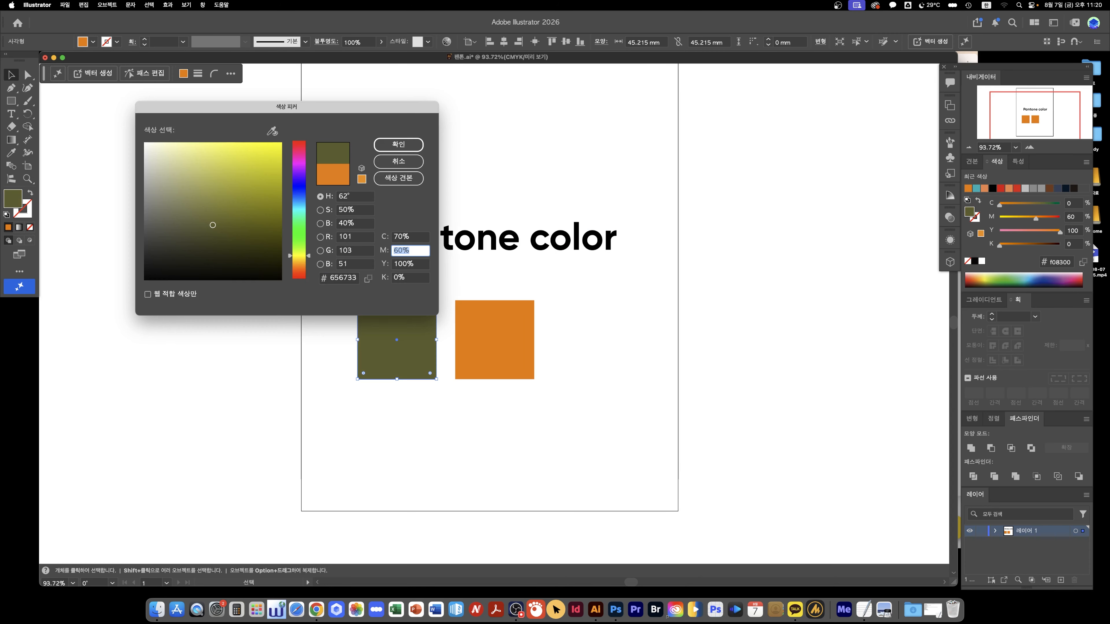
pyautogui.write('0')
pyautogui.press('Tab')
pyautogui.write('30')
pyautogui.press('Tab')
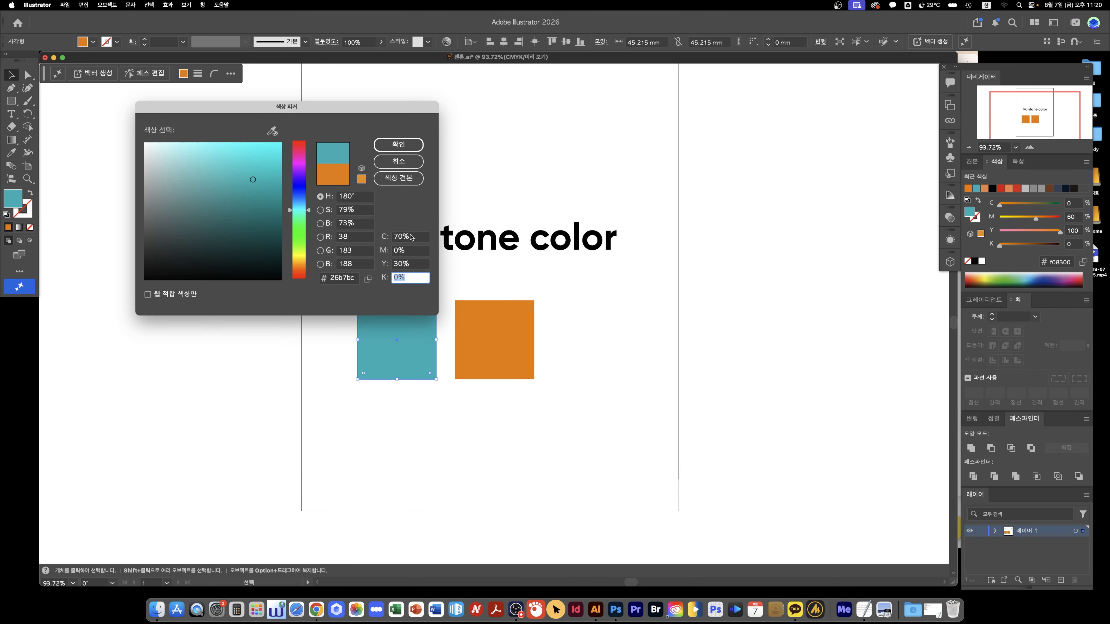
pyautogui.click(398, 145)
pyautogui.click(709, 413)
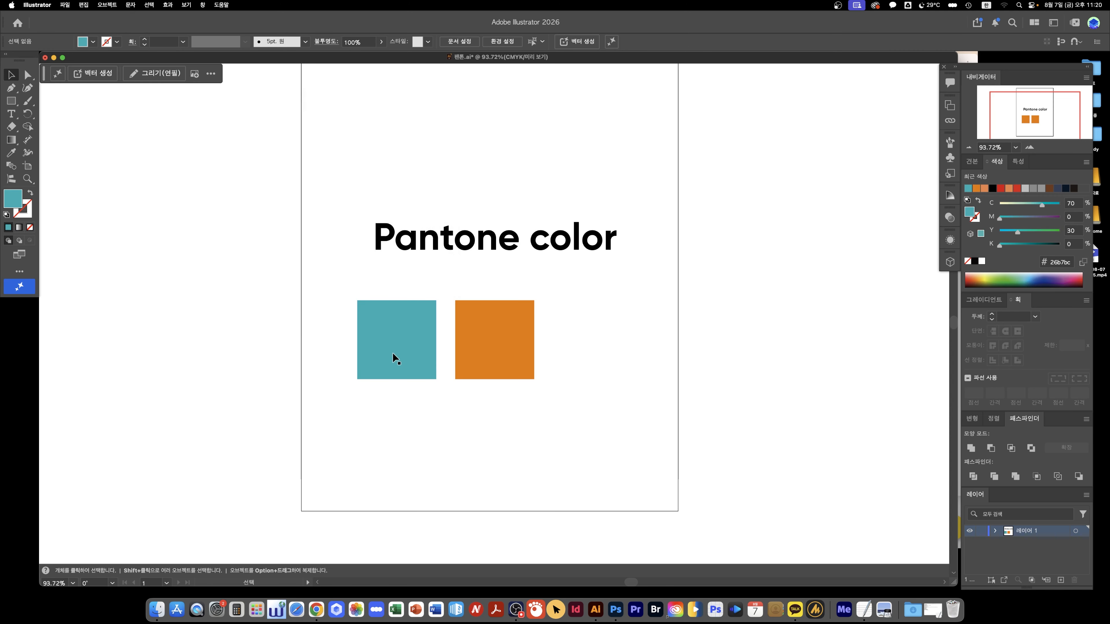
# Nudge the teal square slightly right and copy the hex code 26b7bc from its fill colour.
pyautogui.moveTo(393, 354); pyautogui.dragTo(396, 354)
pyautogui.doubleClick(12, 205)
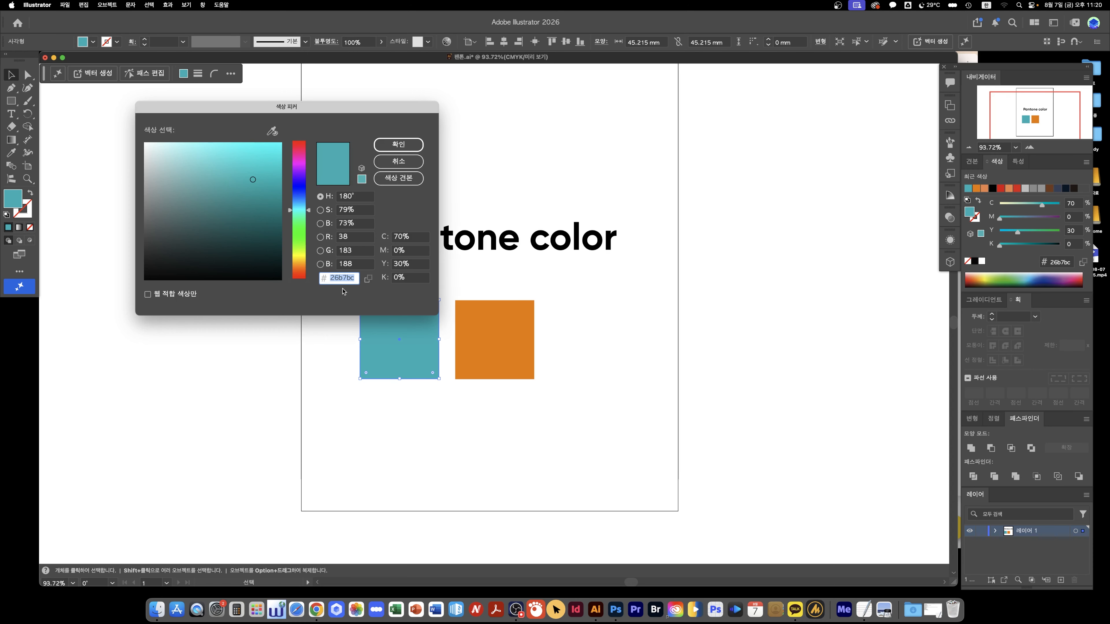
pyautogui.press('Return')
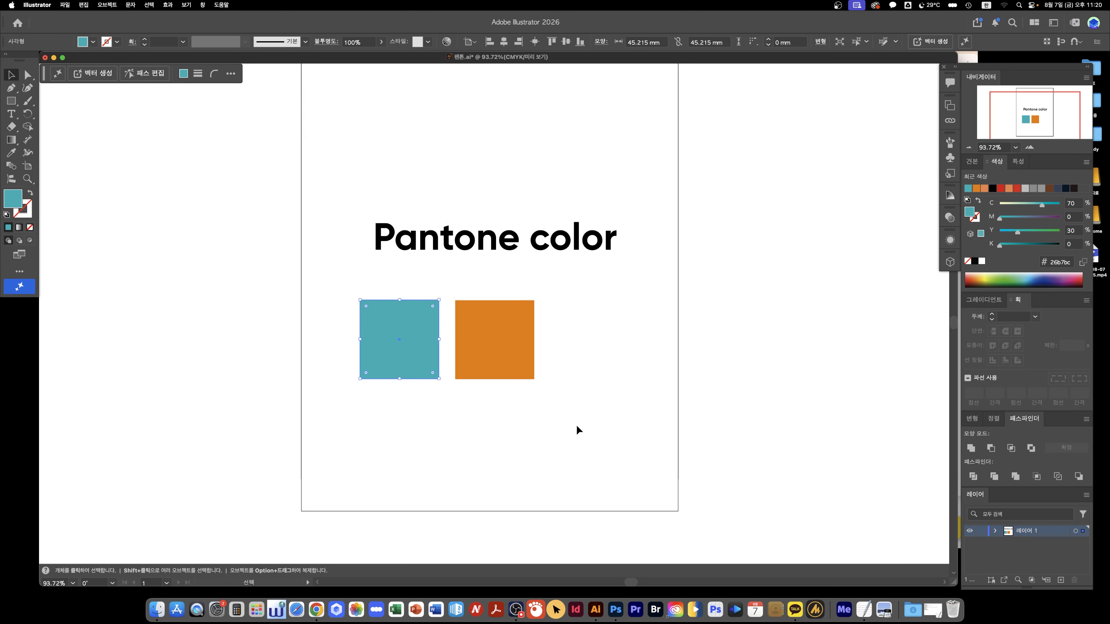
pyautogui.click(576, 424)
# Switch to Chrome, match hex 26b7bc to its closest Pantone colour, and add that match to the colour collection.
pyautogui.click(317, 609)
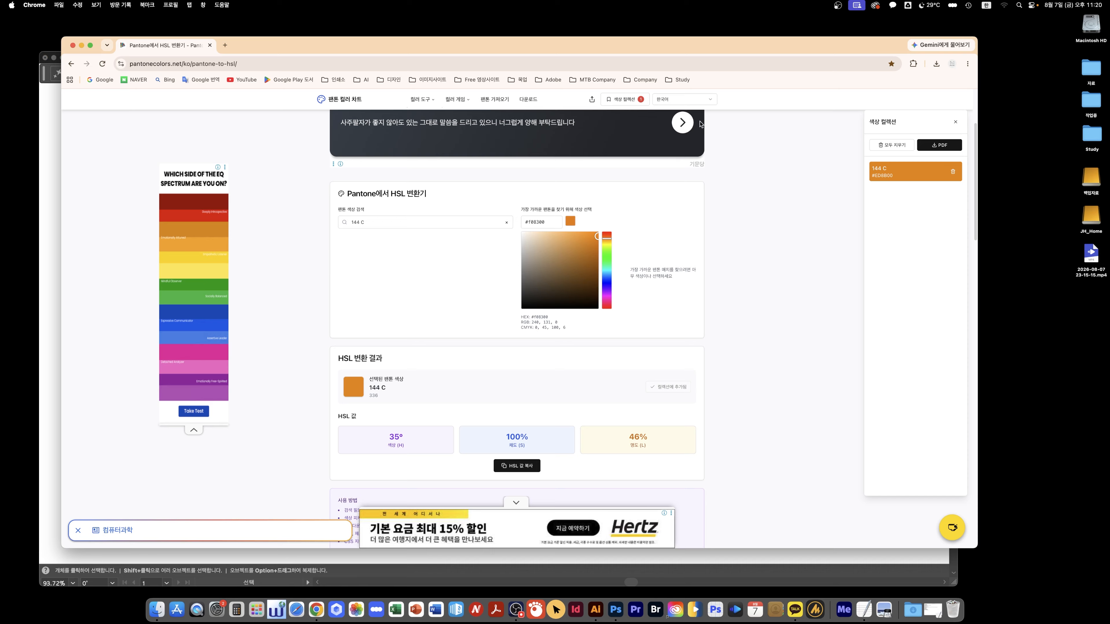
pyautogui.doubleClick(536, 222)
pyautogui.write('26b7bc')
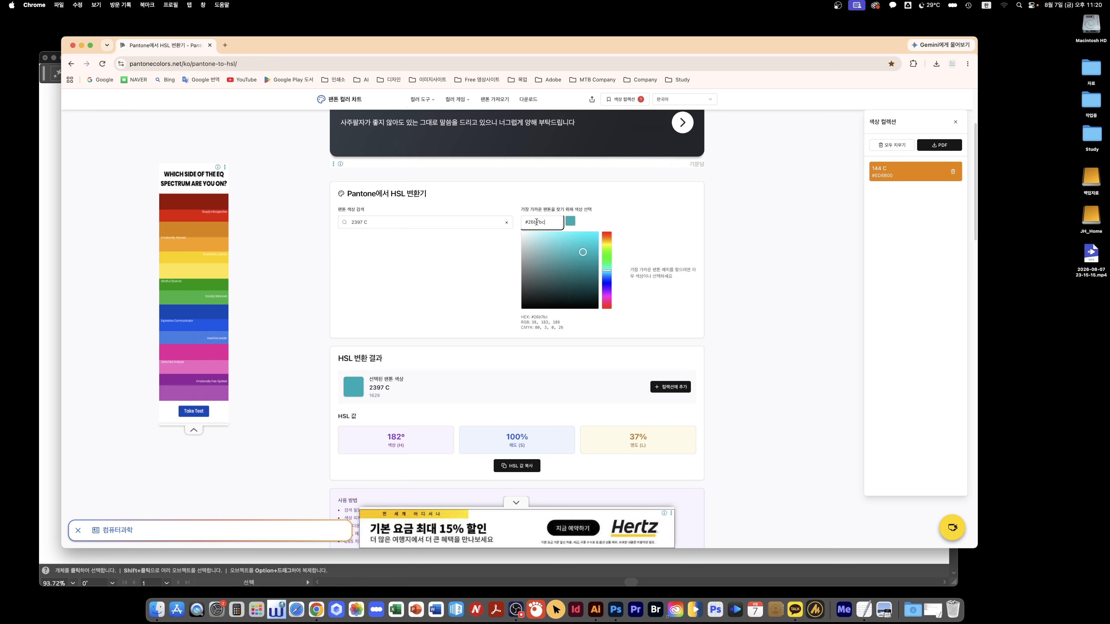
pyautogui.click(443, 403)
pyautogui.click(673, 387)
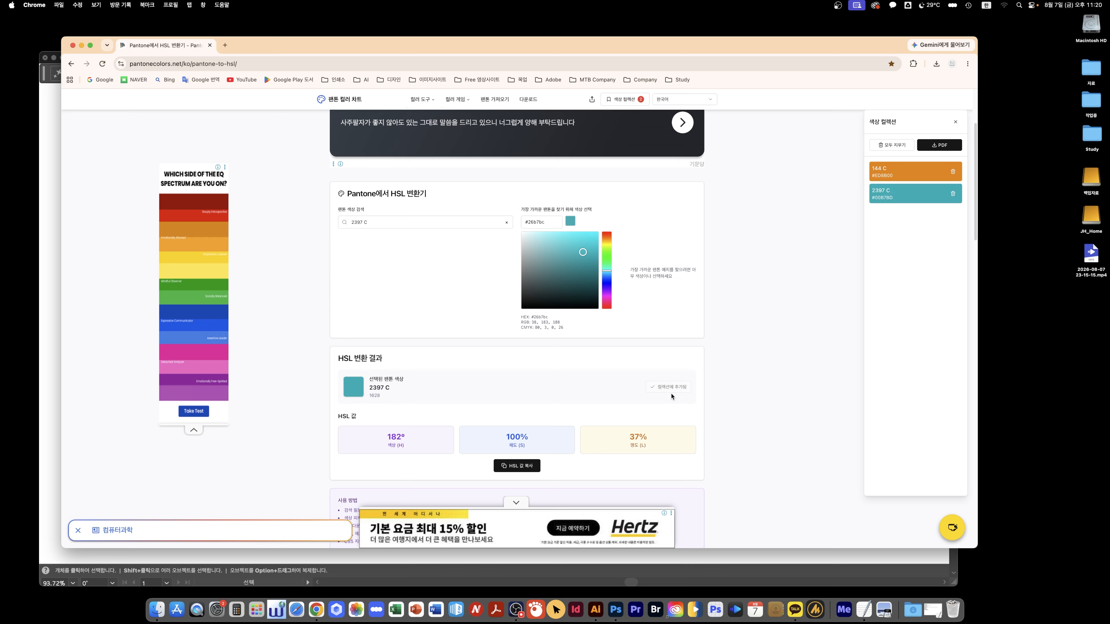
# Download the colour collection as a PDF and open the file from the Downloads folder.
pyautogui.click(941, 147)
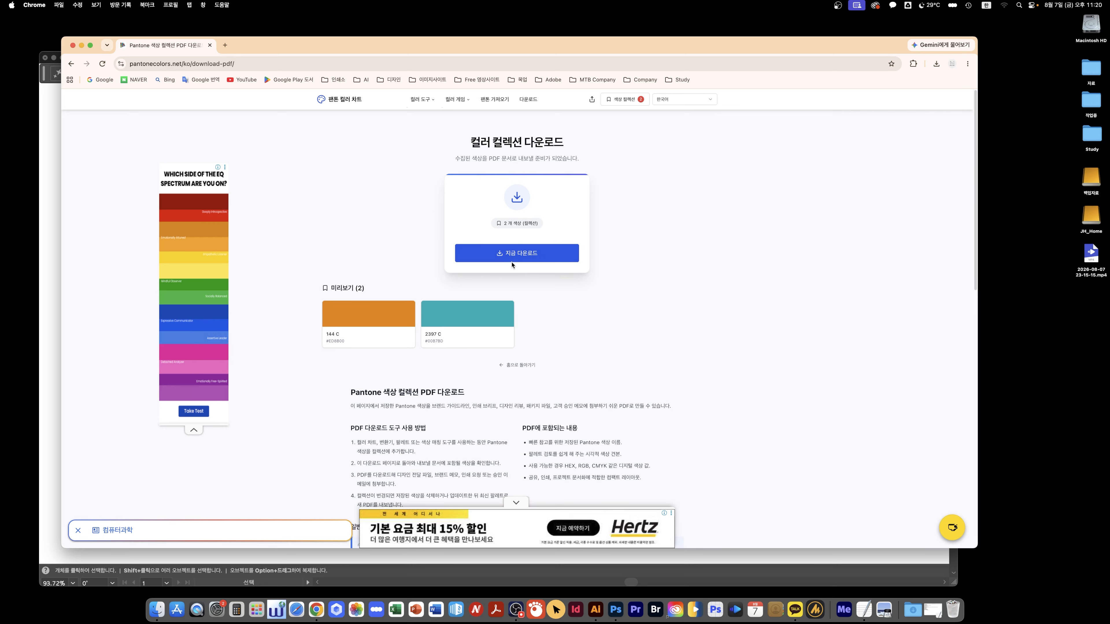
pyautogui.click(516, 257)
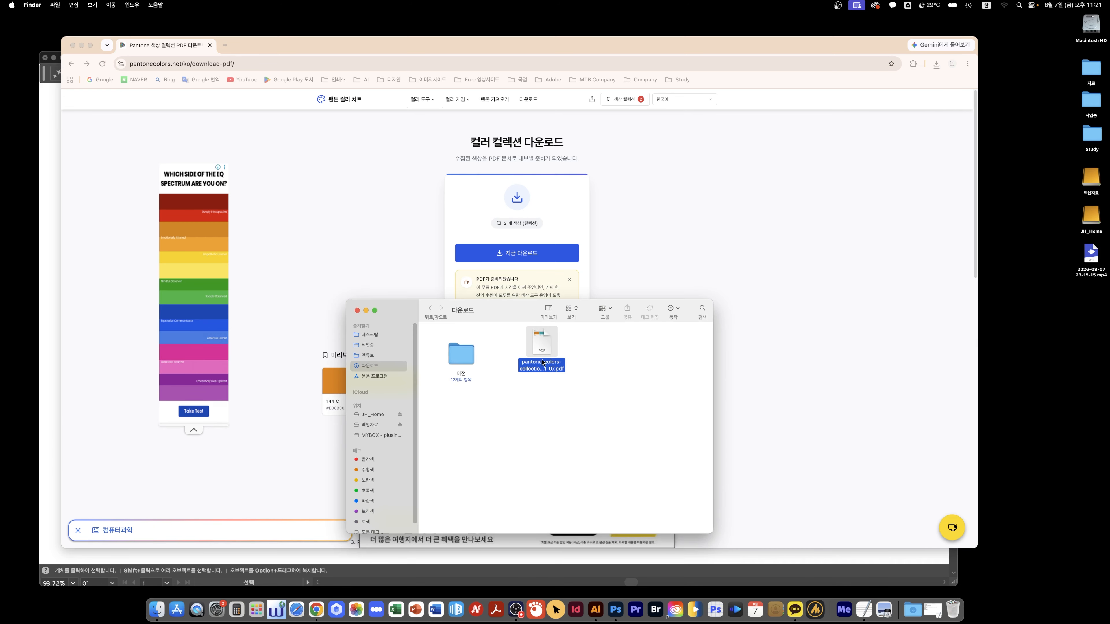
pyautogui.moveTo(542, 350); pyautogui.dragTo(520, 362)
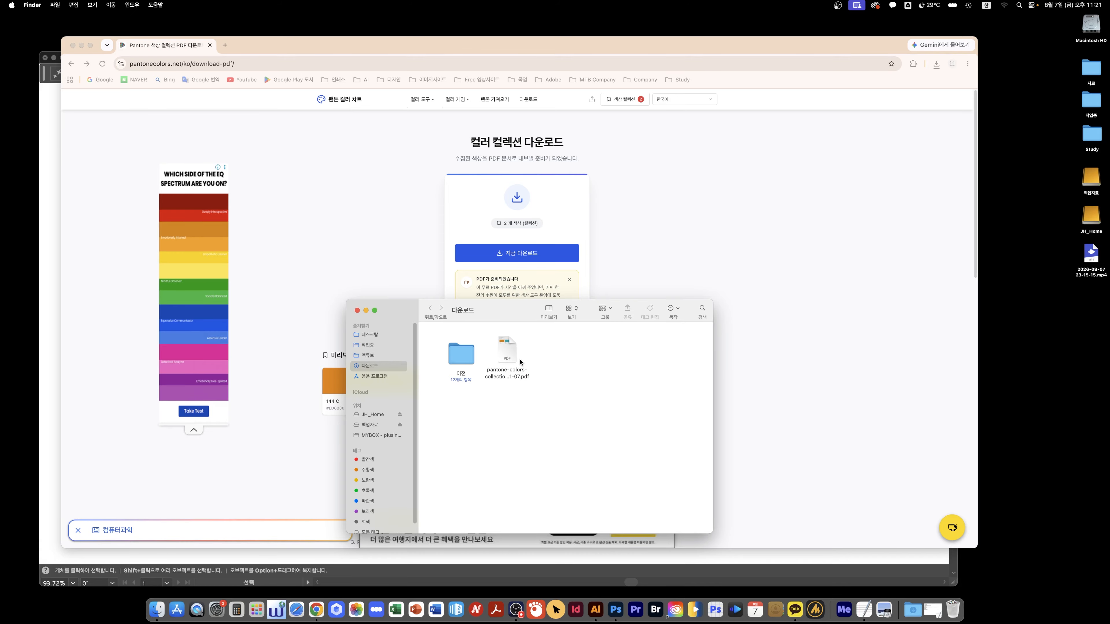
pyautogui.doubleClick(508, 357)
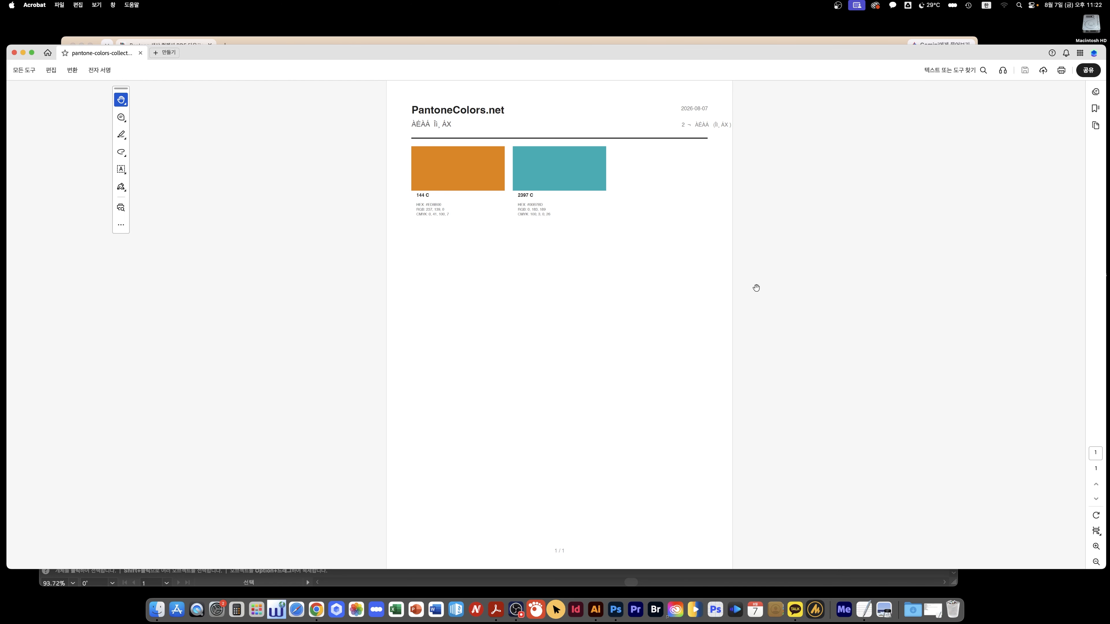
# Close the PDF, switch to Chrome and examine the converter page's list of additional colour tools.
pyautogui.press('super+w')
pyautogui.press('super+Tab')
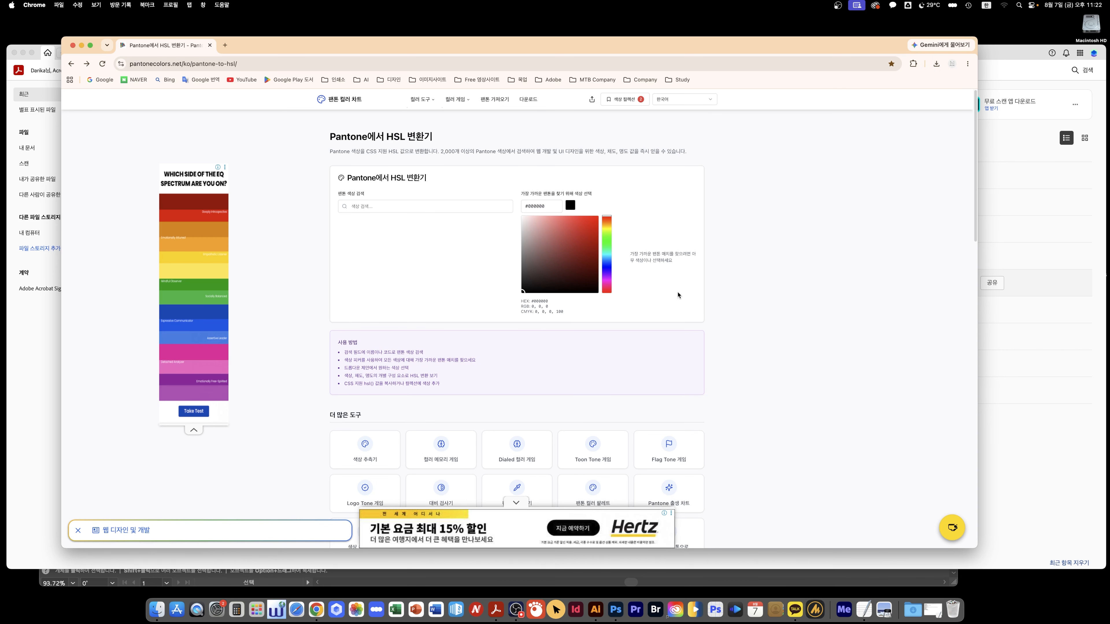
pyautogui.scroll(-5, 678, 295)
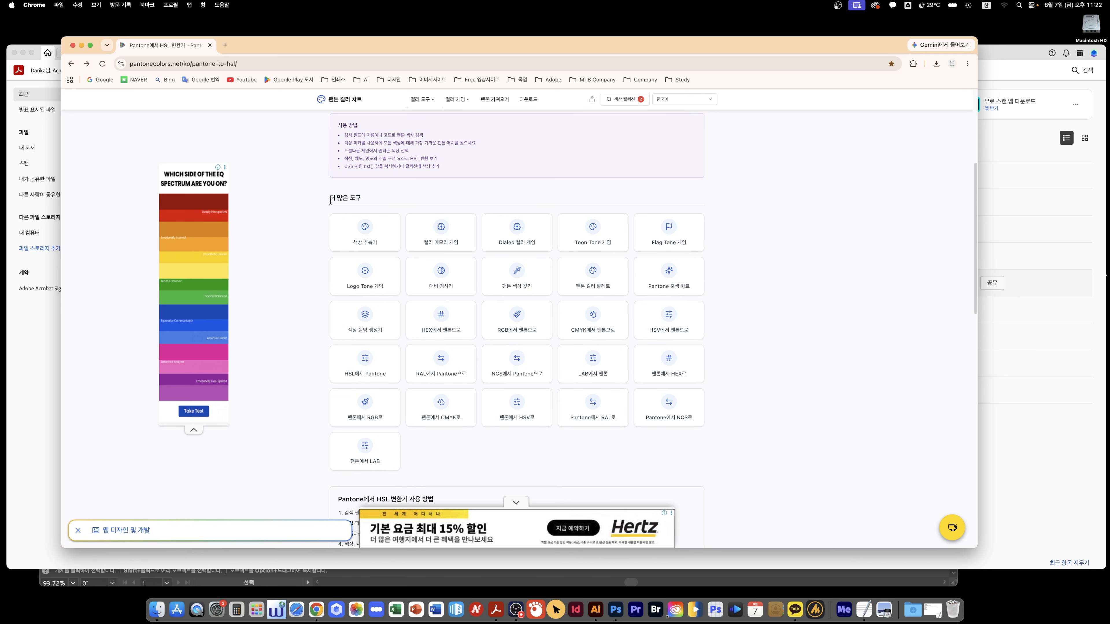
# Open the CMYK to Pantone converter from the list of additional colour tools.
pyautogui.tripleClick(409, 202)
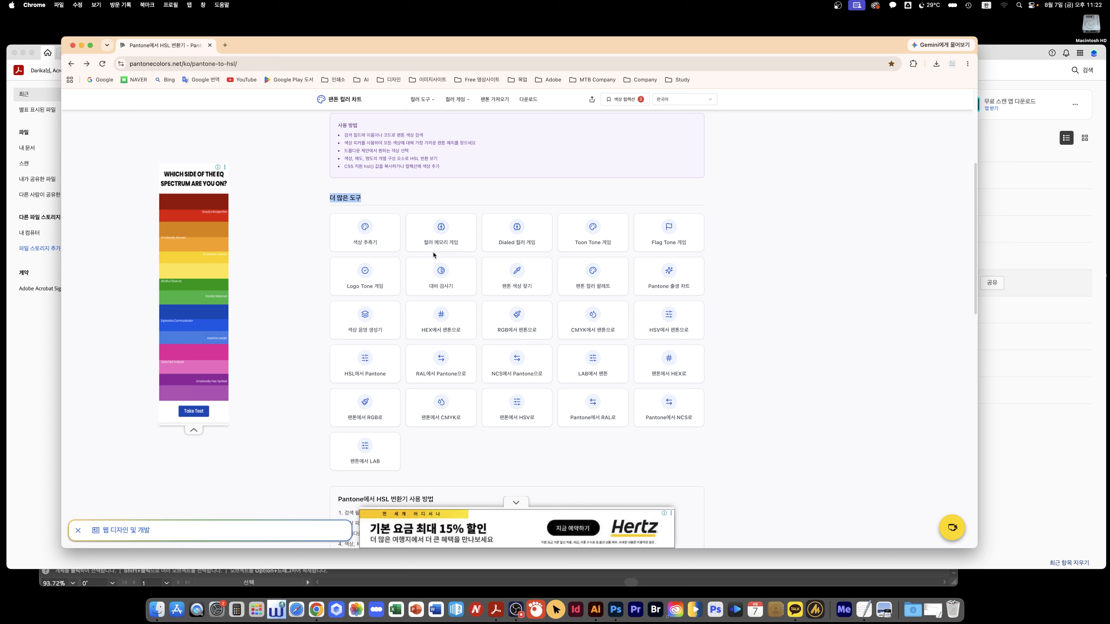
pyautogui.click(406, 199)
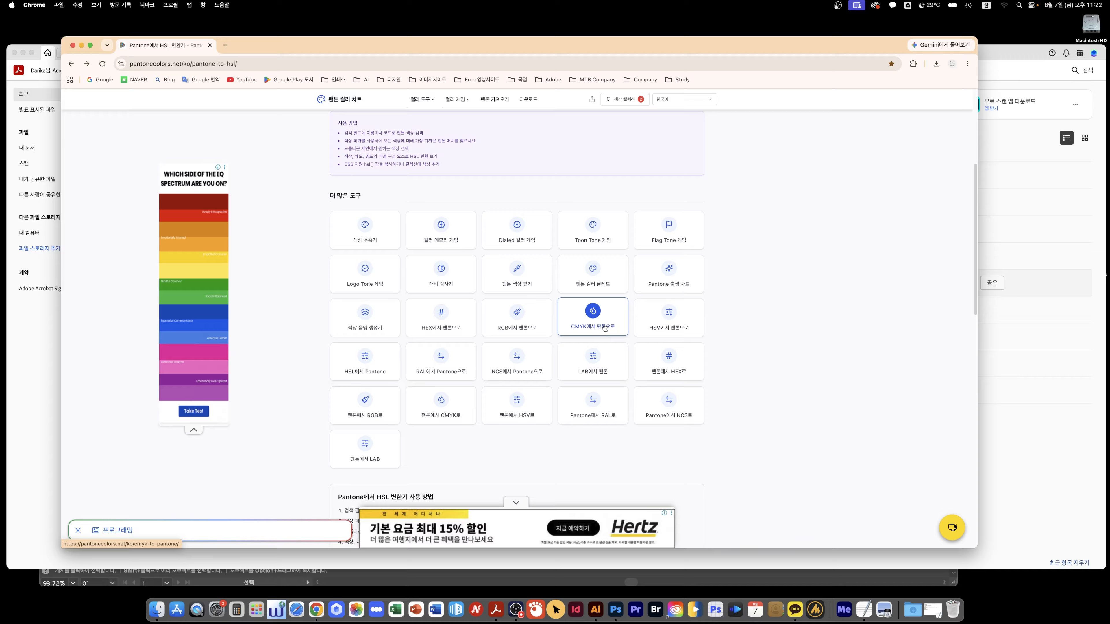
pyautogui.click(605, 328)
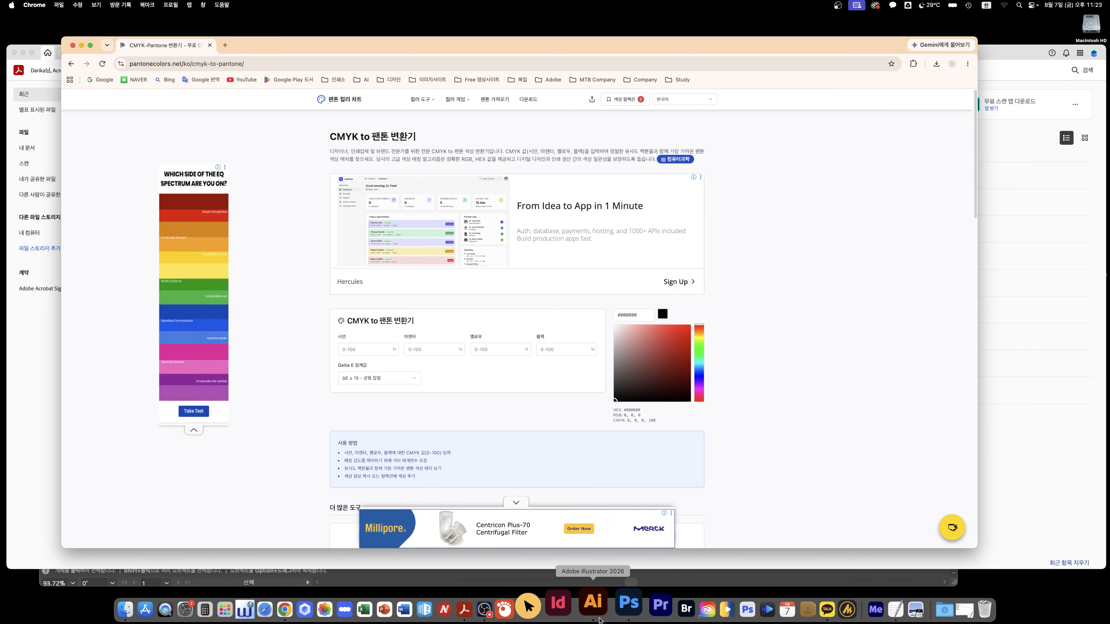
# Switch to Illustrator and check the CMYK values of the teal fill colour.
pyautogui.click(595, 609)
pyautogui.doubleClick(12, 199)
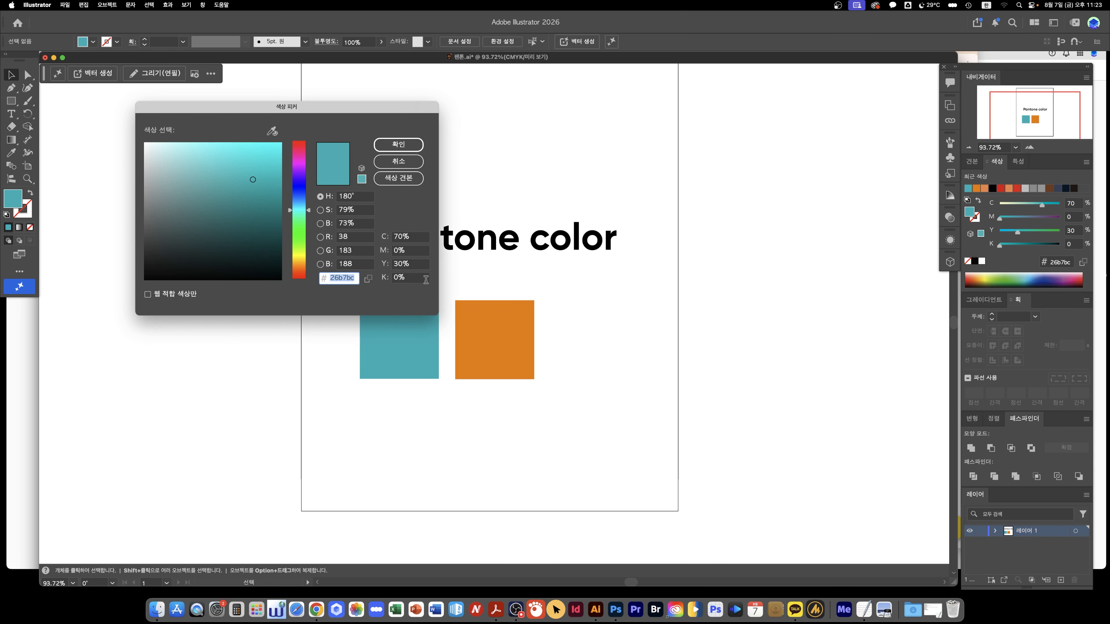
pyautogui.press('Return')
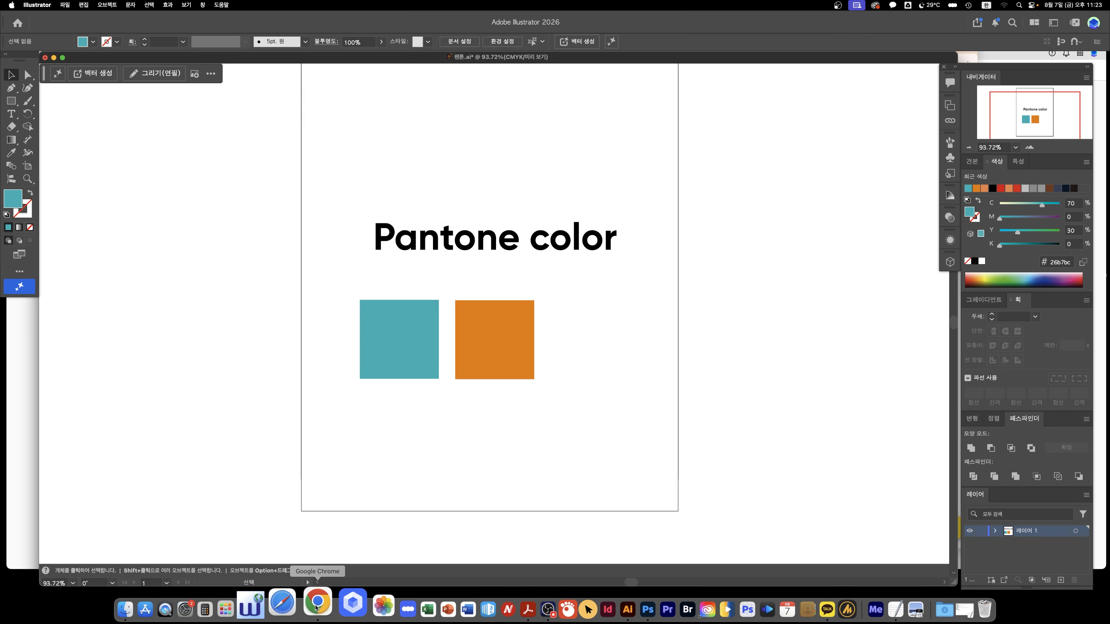
# Switch to Chrome and enter cyan 100, magenta 70, yellow 0 and black 0 in the CMYK to Pantone converter.
pyautogui.click(302, 607)
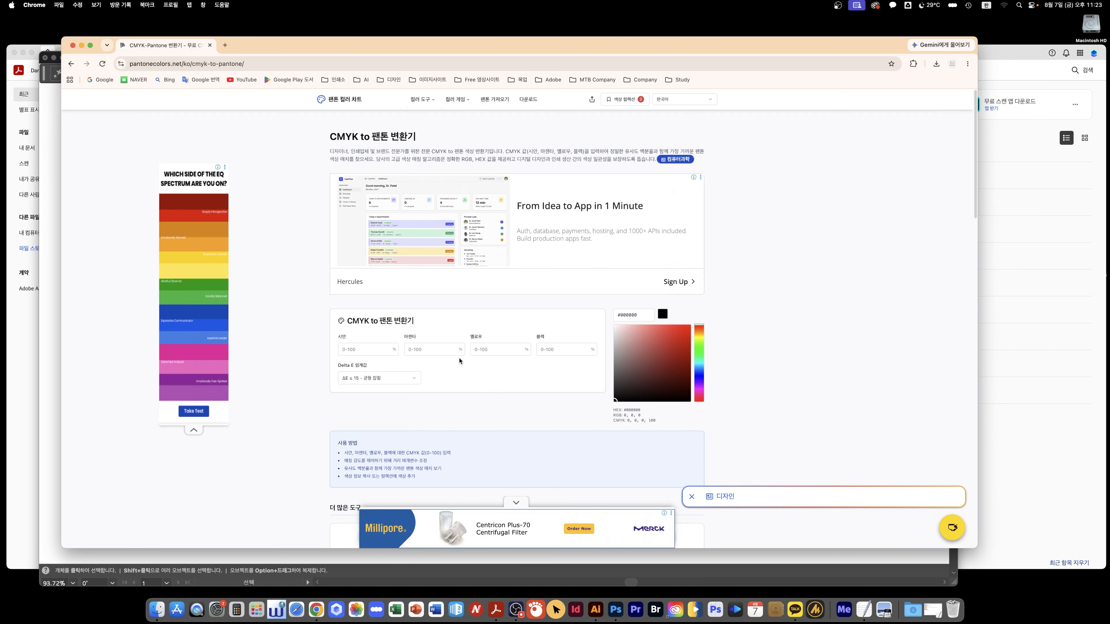
pyautogui.click(369, 354)
pyautogui.write('100')
pyautogui.press('Tab')
pyautogui.write('70')
pyautogui.press('Tab')
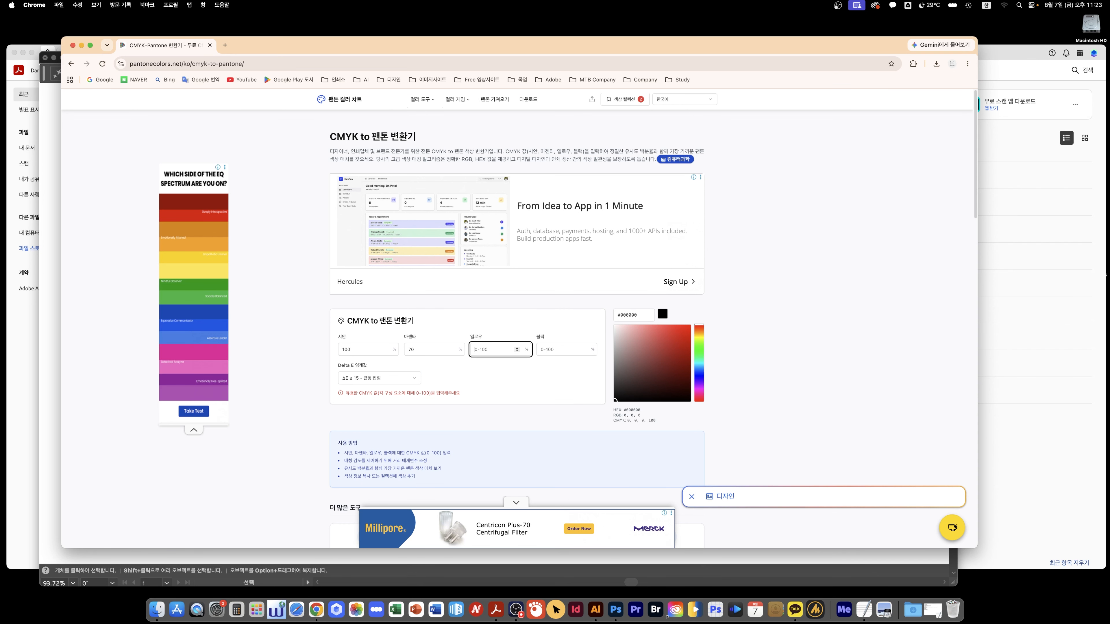
pyautogui.write('0')
pyautogui.press('Tab')
pyautogui.write('0')
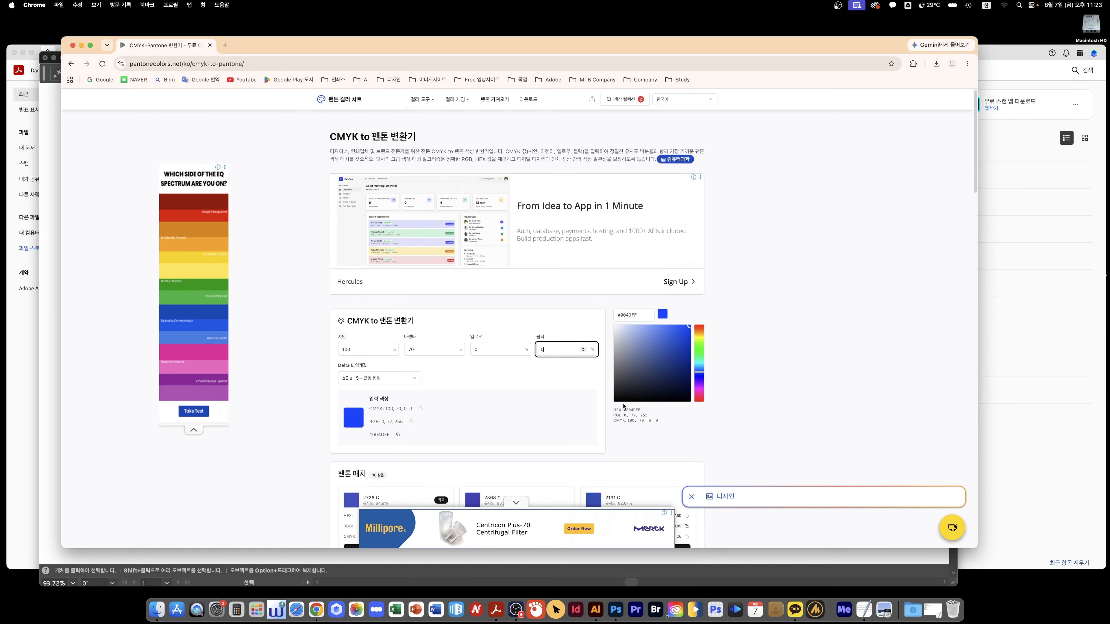
# Examine the Pantone matches suggested for CMYK 100, 70, 0, 0 and compare them with the input colour.
pyautogui.scroll(-3, 471, 330)
pyautogui.scroll(3, 421, 366)
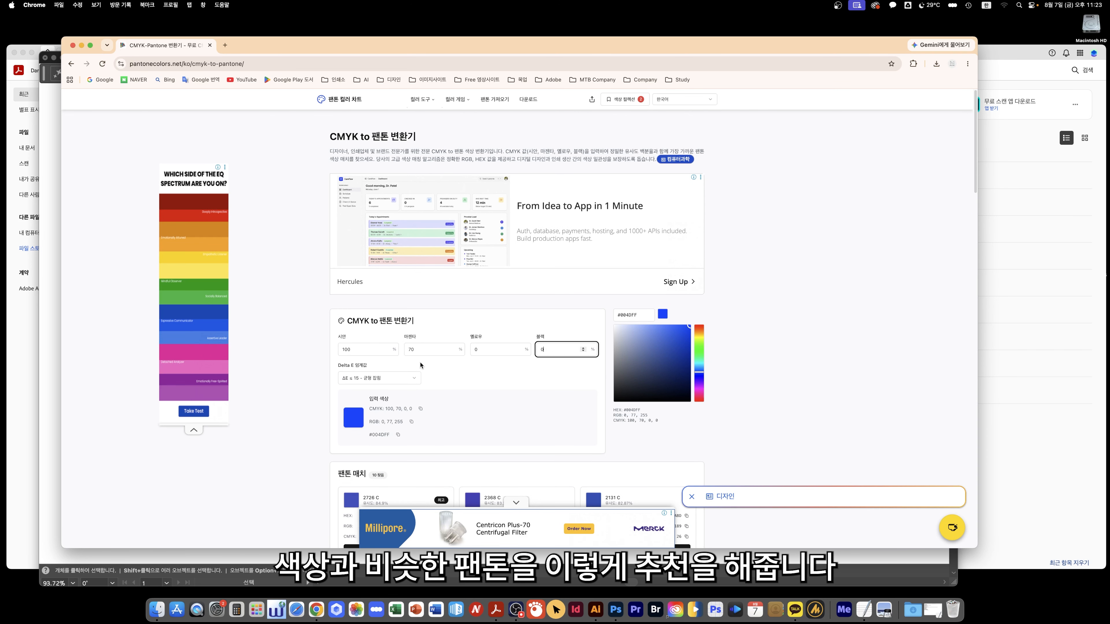
pyautogui.scroll(-8, 421, 366)
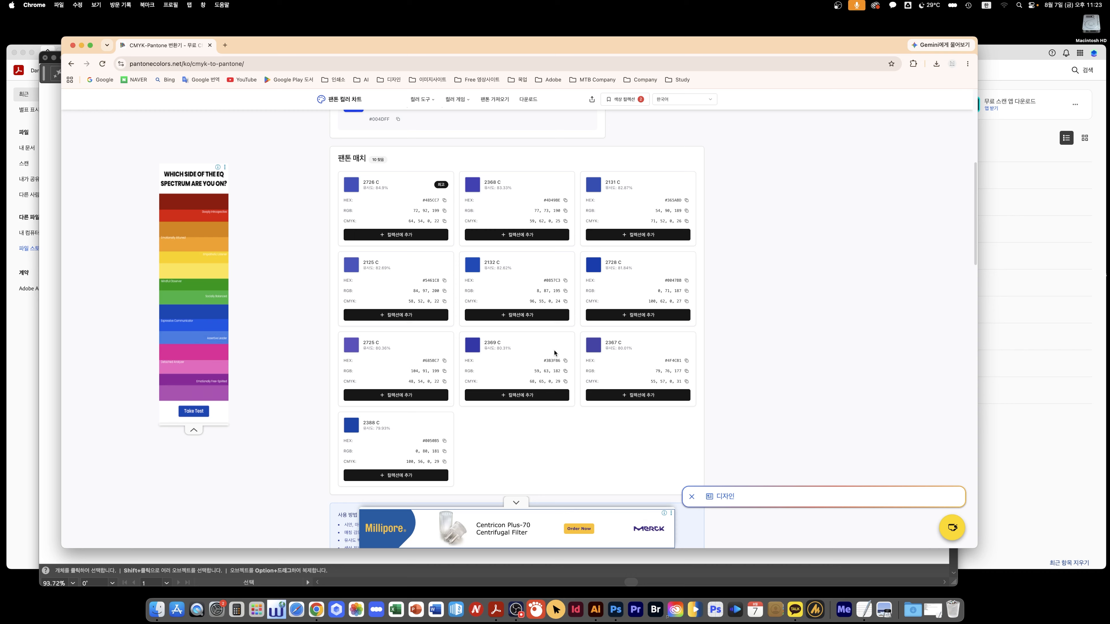
pyautogui.scroll(2, 459, 298)
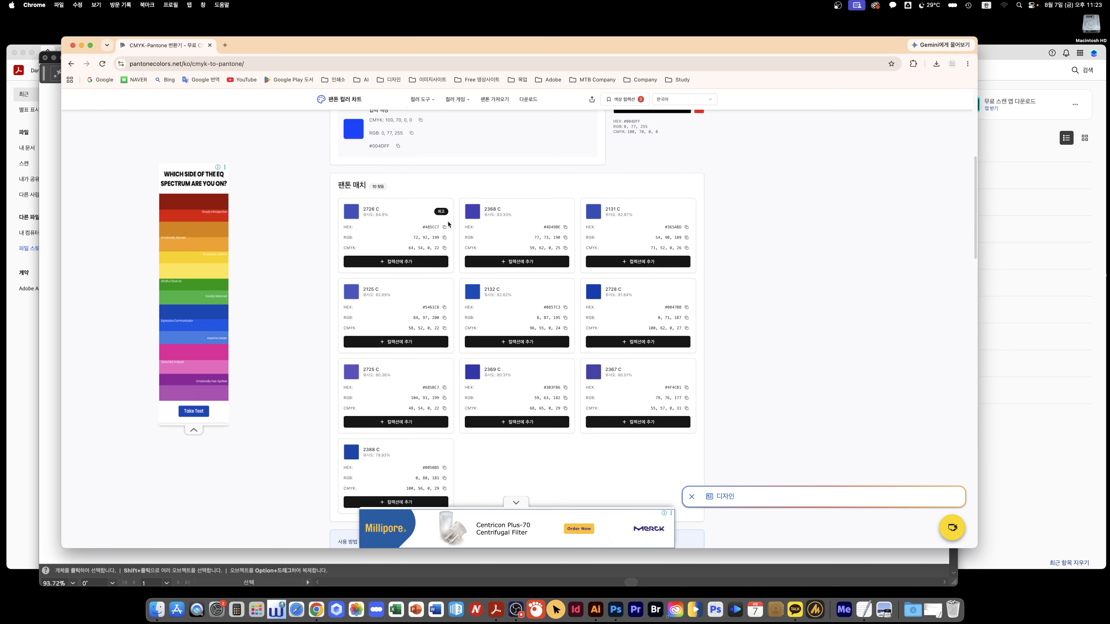
pyautogui.scroll(-2, 449, 224)
pyautogui.scroll(2, 447, 224)
pyautogui.scroll(3, 447, 224)
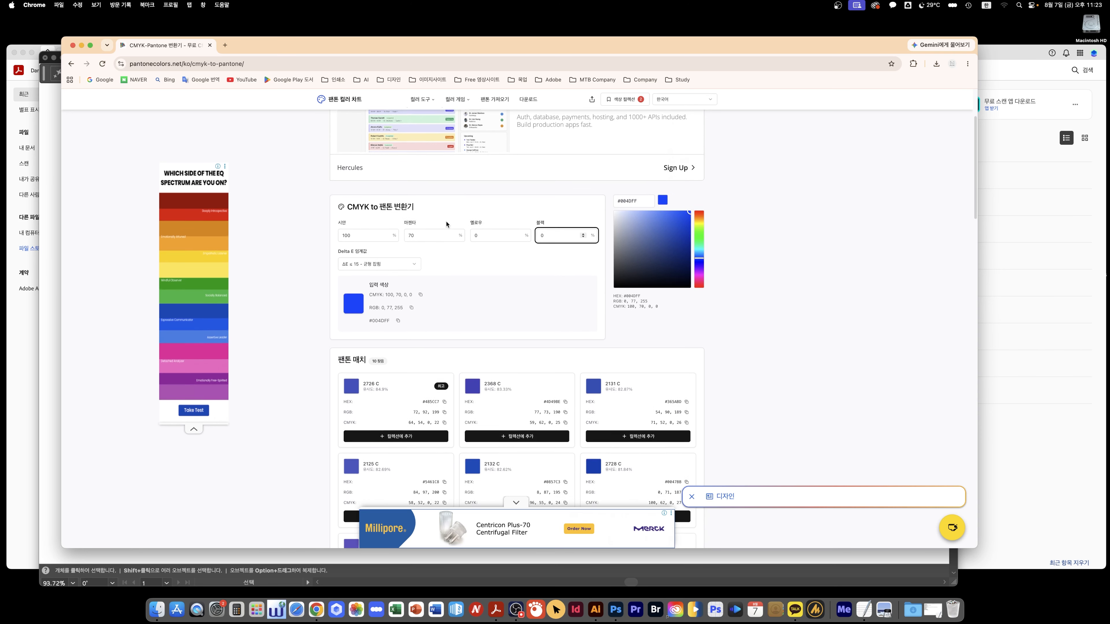
pyautogui.scroll(-5, 516, 374)
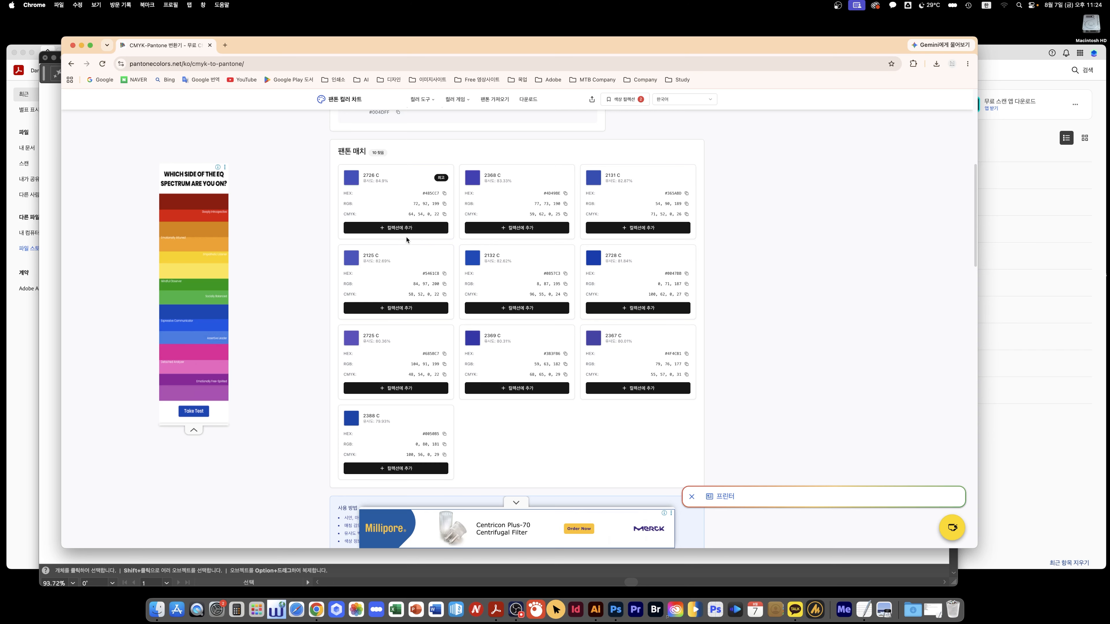
# Add the best match, 2726 C, to the colour collection and check the collection's contents.
pyautogui.click(406, 229)
pyautogui.scroll(7, 687, 293)
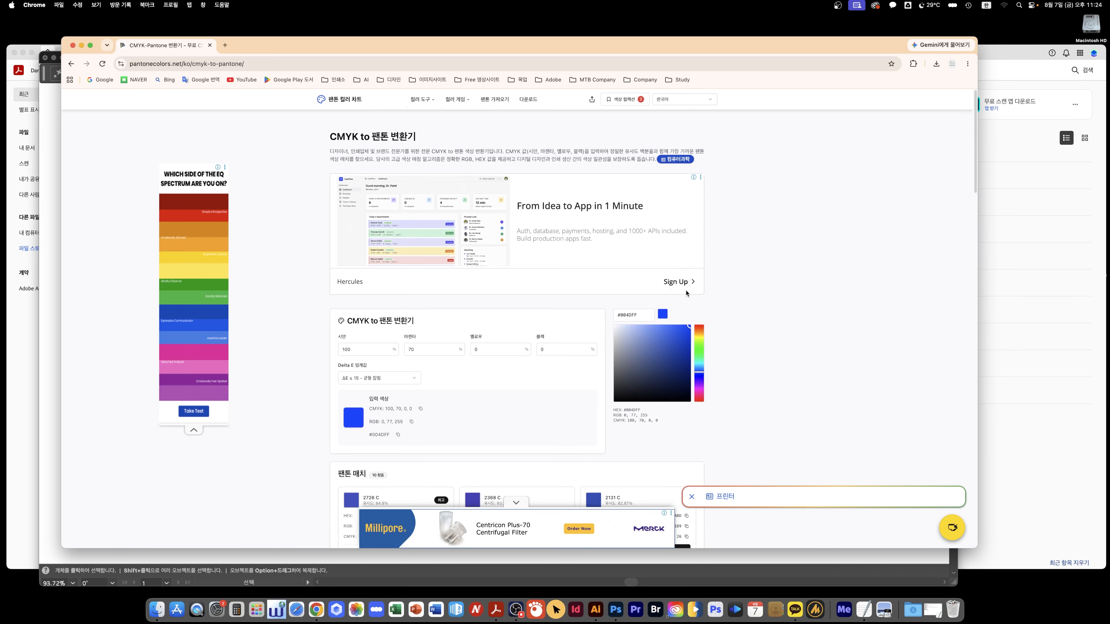
pyautogui.click(630, 99)
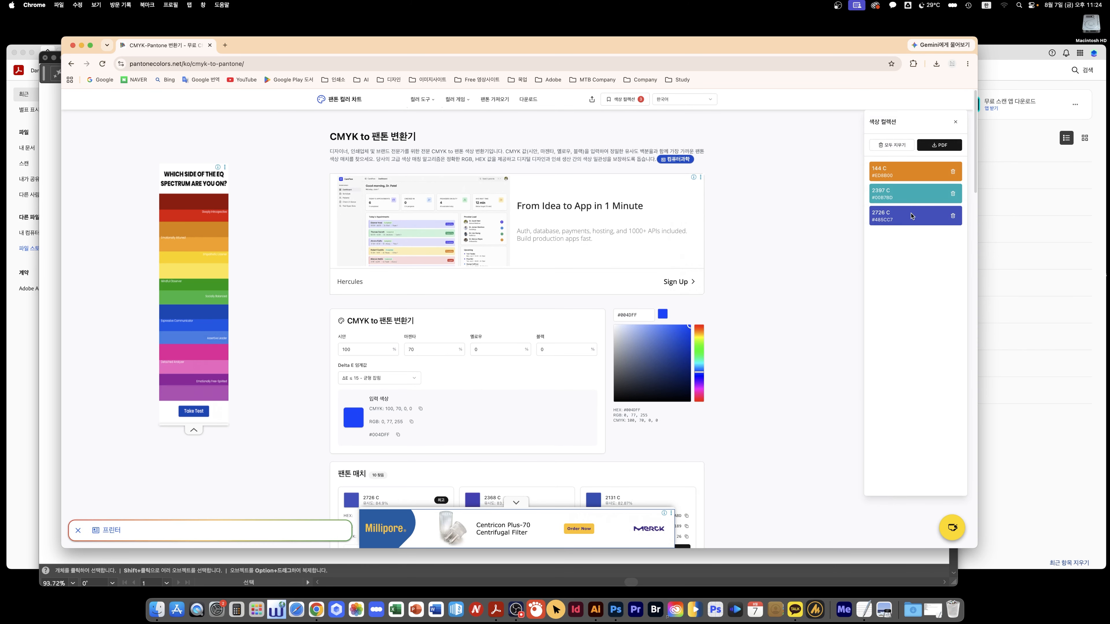
pyautogui.click(710, 341)
# Pick a muted blue, #4E6492, in the converter's colour picker as the input colour.
pyautogui.scroll(-1, 710, 341)
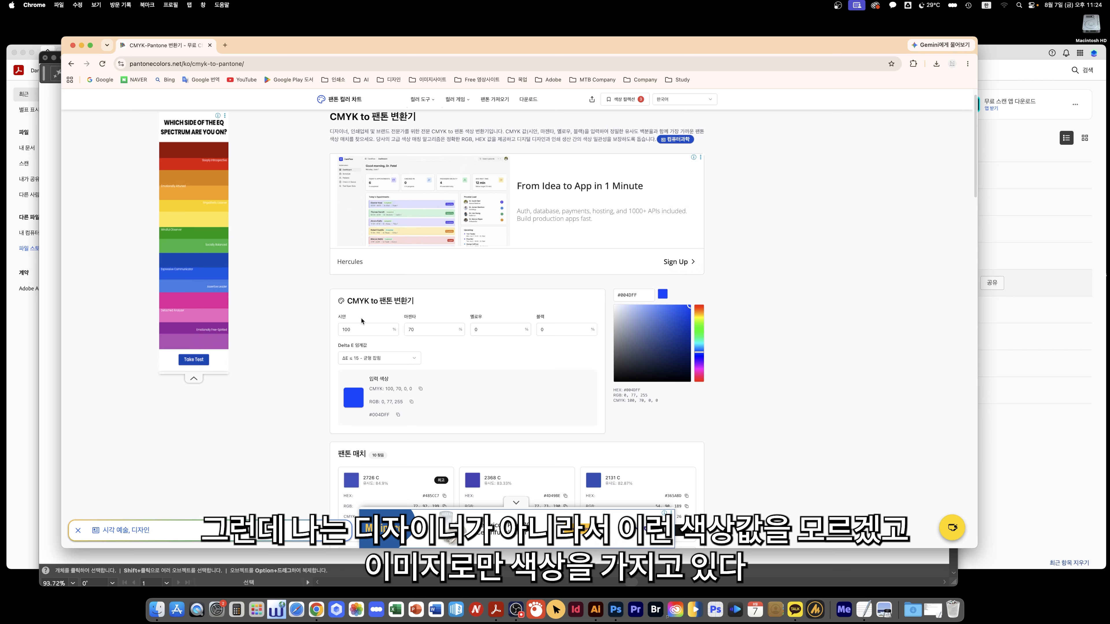
pyautogui.click(432, 329)
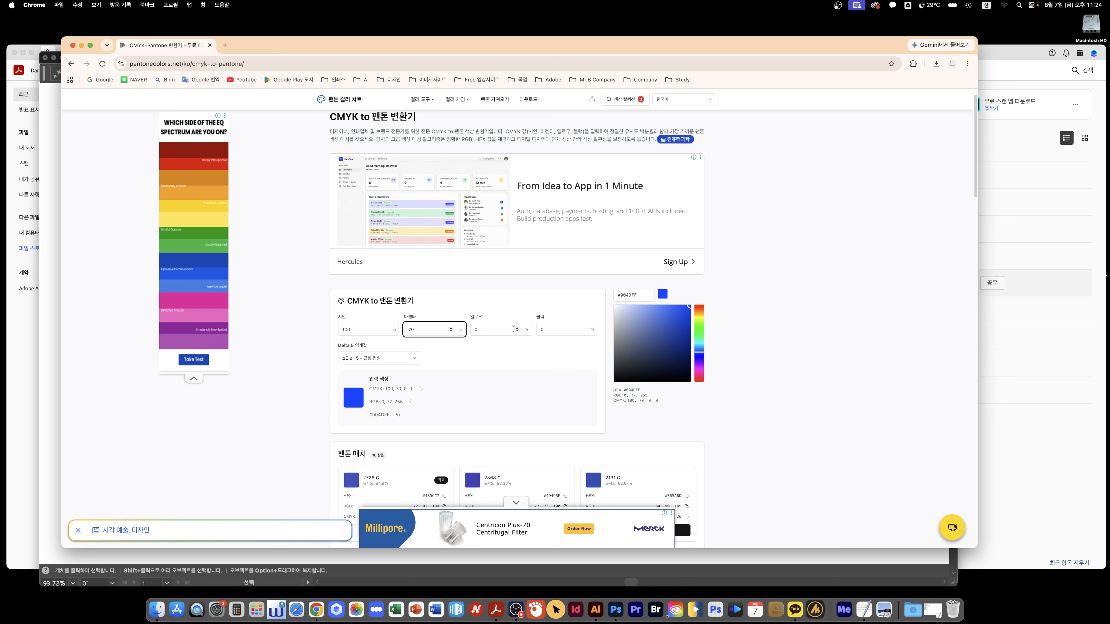
pyautogui.moveTo(636, 323)
pyautogui.mouseDown()
pyautogui.moveTo(654, 351)
pyautogui.moveTo(650, 338)
pyautogui.mouseUp()
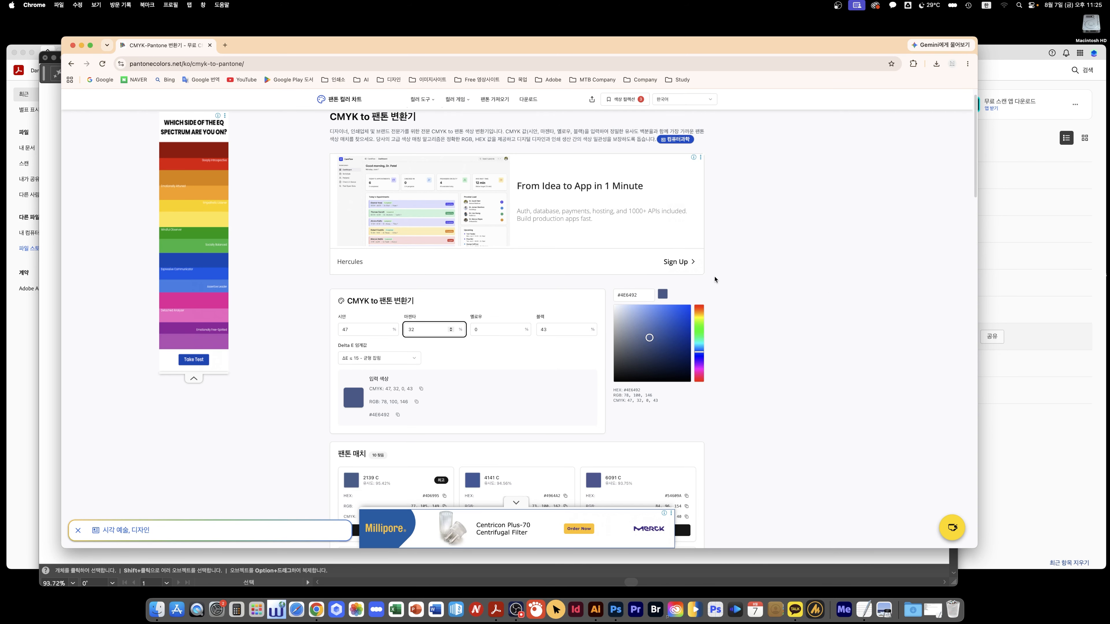
# Open the Pantone colour finder tool, view the Pantone swatch screenshot in Preview, and close it.
pyautogui.scroll(-10, 435, 241)
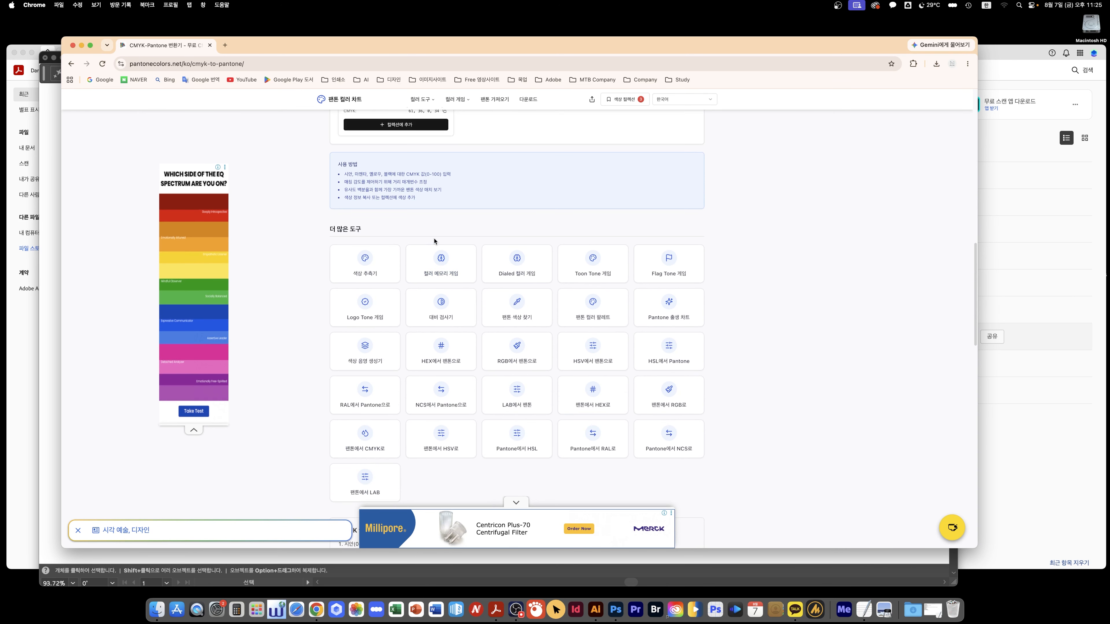
pyautogui.click(525, 317)
pyautogui.moveTo(51, 57); pyautogui.dragTo(438, 157)
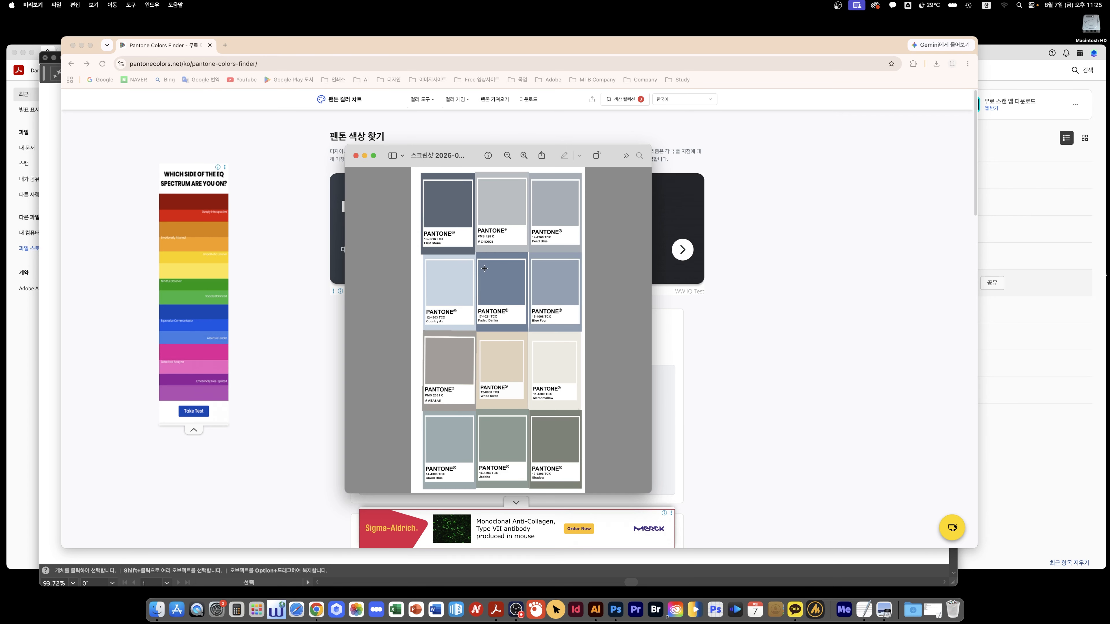
pyautogui.press('super+w')
# Dismiss the advertisement and upload the Pantone swatch screenshot to the colour finder.
pyautogui.scroll(-3, 485, 291)
pyautogui.click(368, 179)
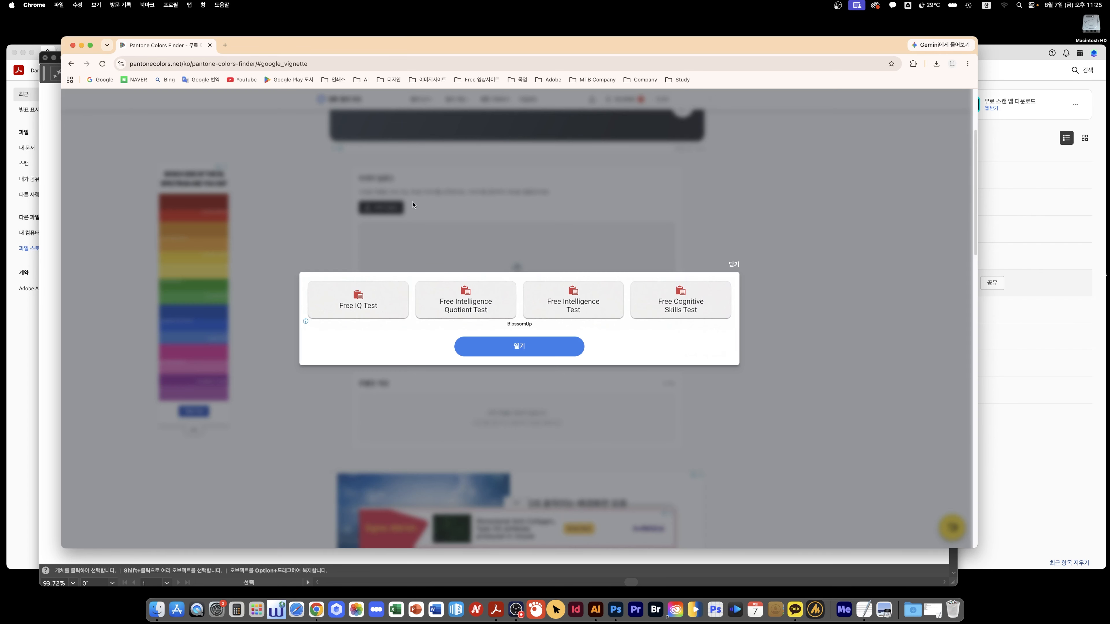
pyautogui.click(733, 264)
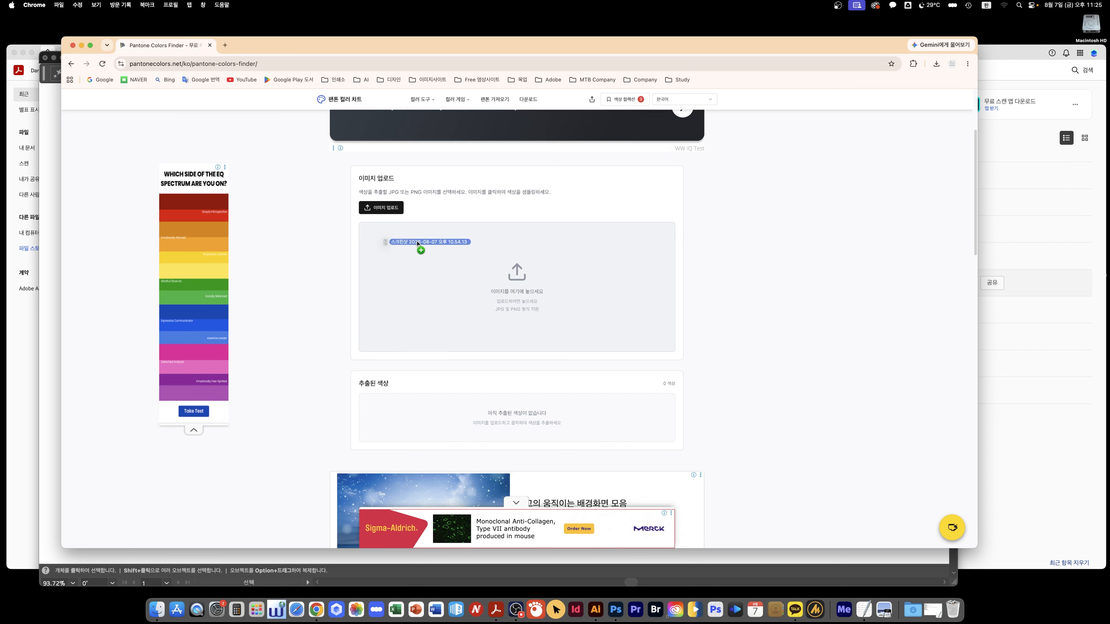
pyautogui.moveTo(421, 248); pyautogui.dragTo(473, 261)
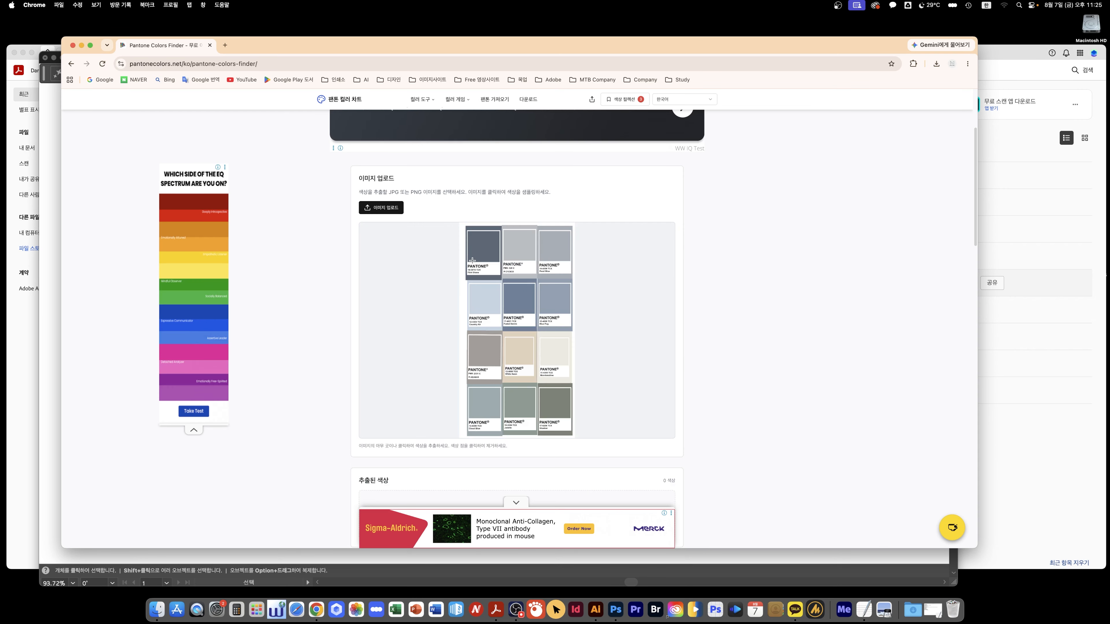
# Sample the light blue swatch and the taupe swatch in the uploaded image to extract their Pantone matches.
pyautogui.scroll(-2, 472, 261)
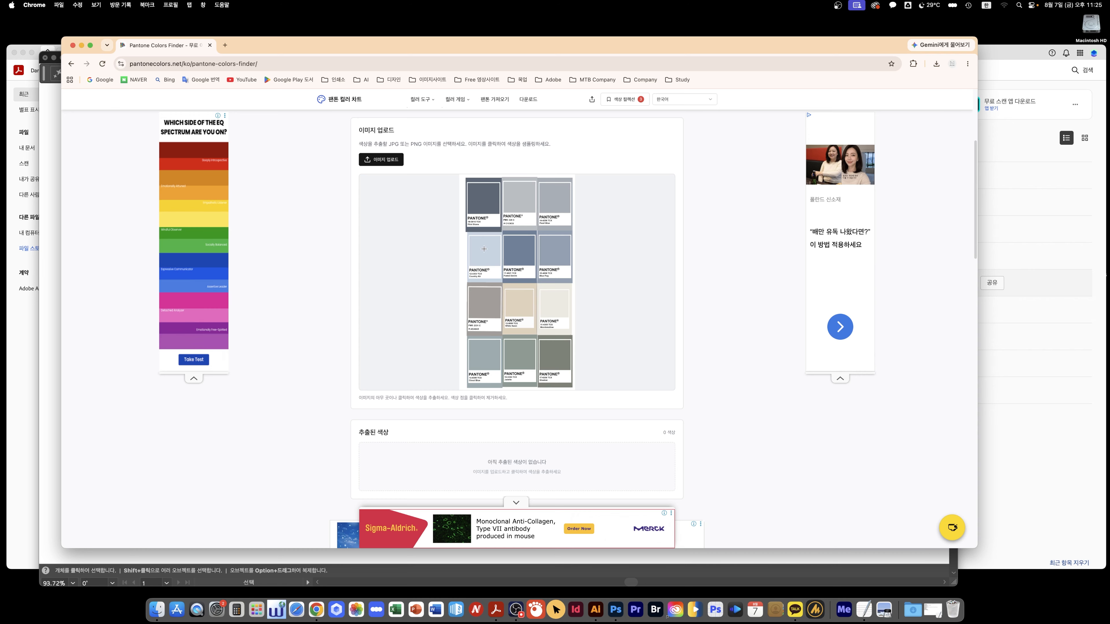
pyautogui.click(484, 255)
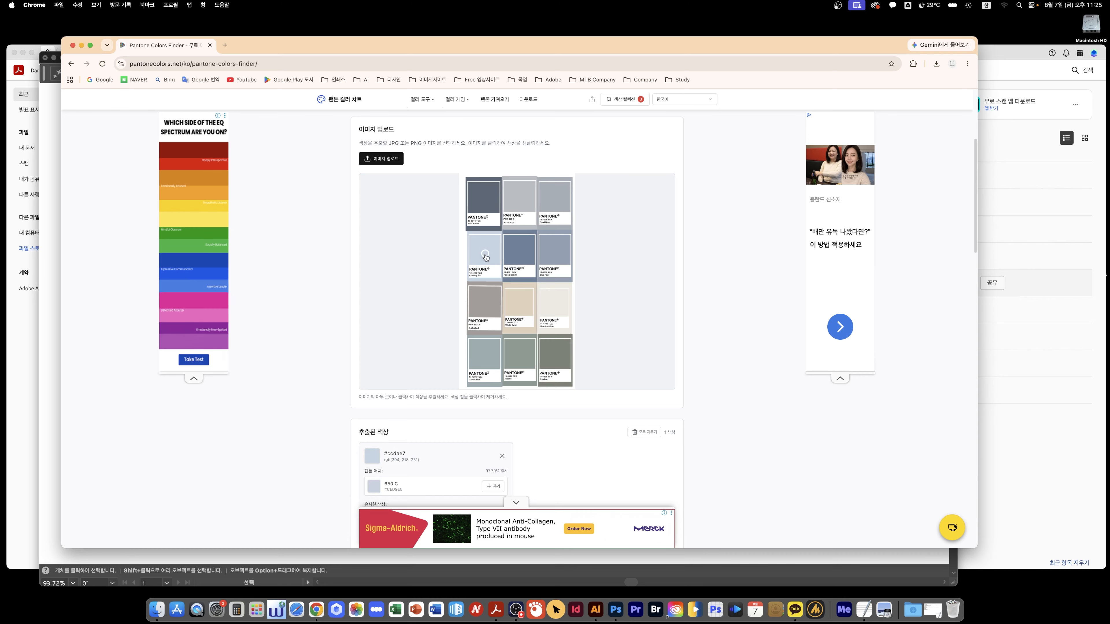
pyautogui.scroll(-2, 411, 416)
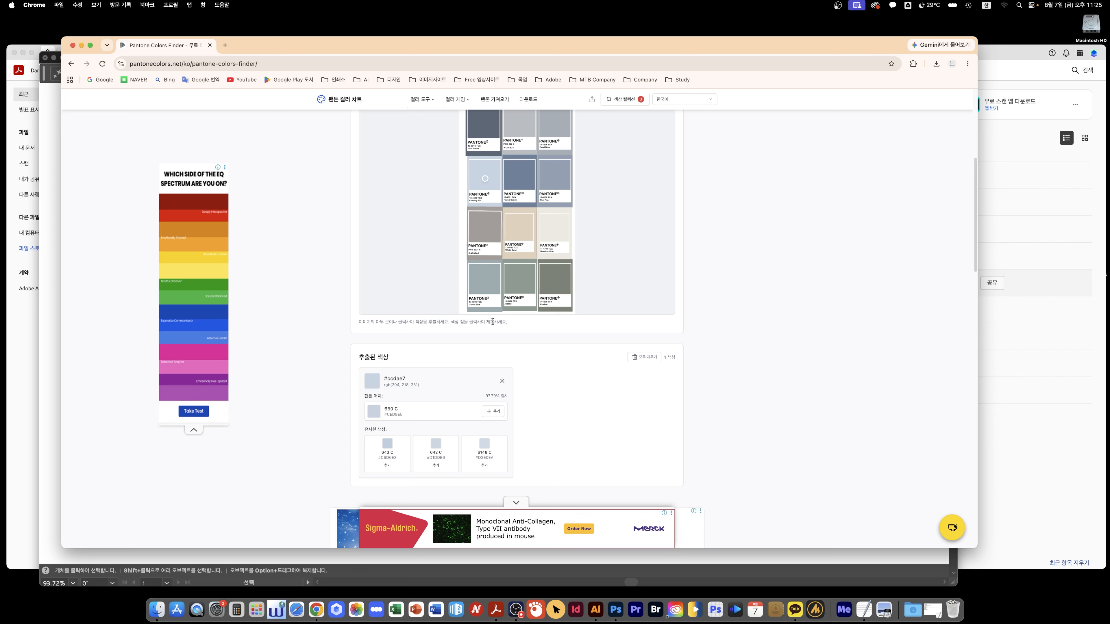
pyautogui.scroll(2, 421, 440)
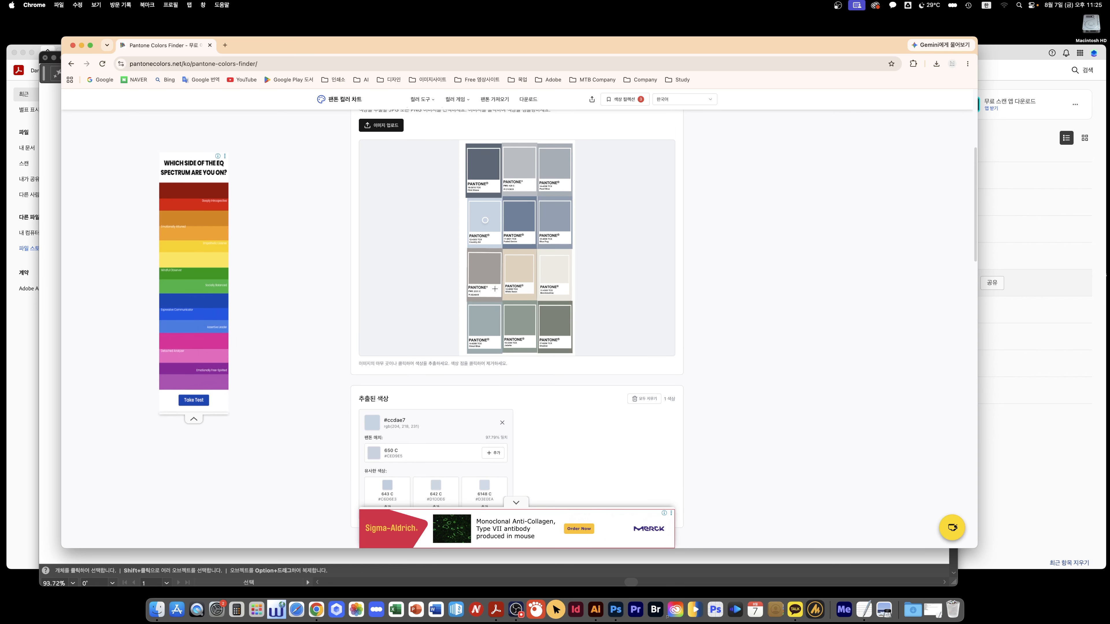
pyautogui.click(484, 271)
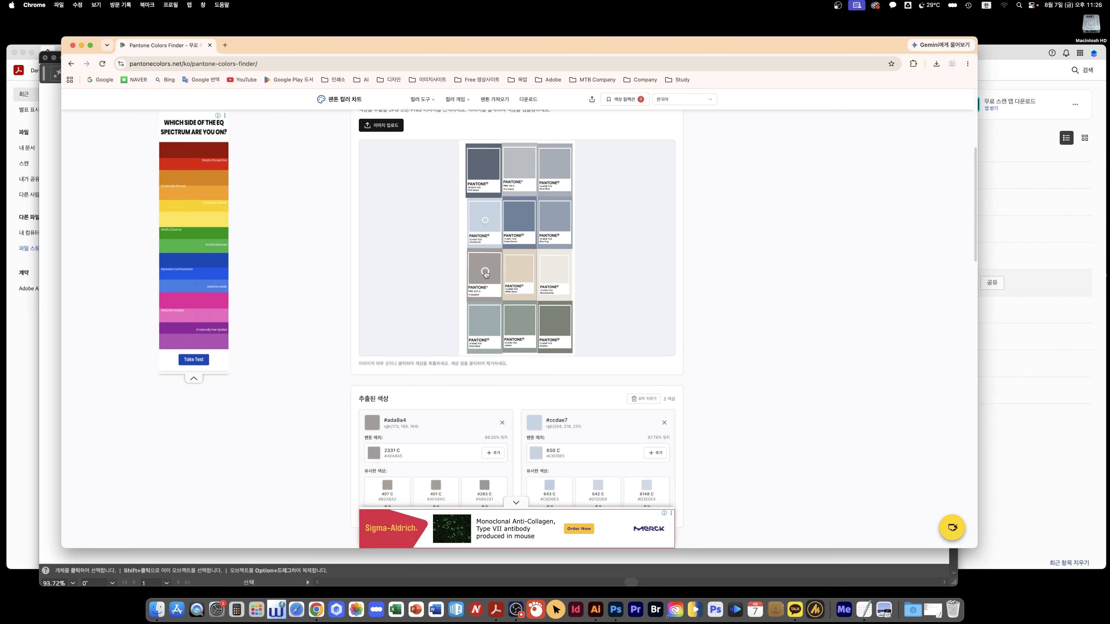
pyautogui.scroll(-4, 484, 271)
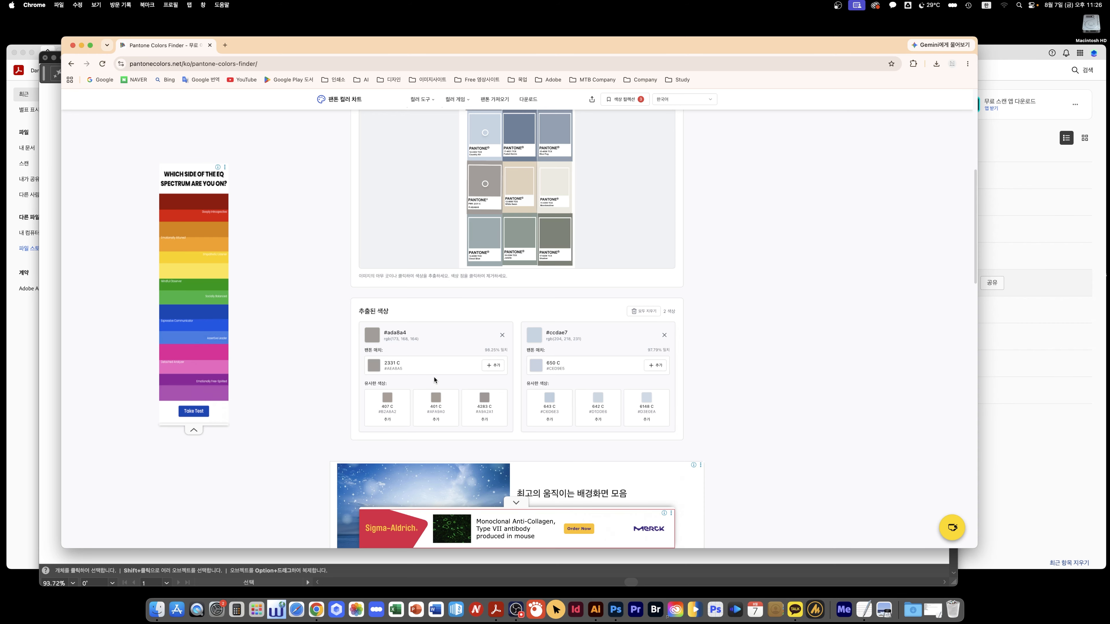
# Sample the green, dark olive and blue-grey swatches in the image's bottom row to extract their Pantone matches.
pyautogui.click(520, 234)
pyautogui.click(556, 236)
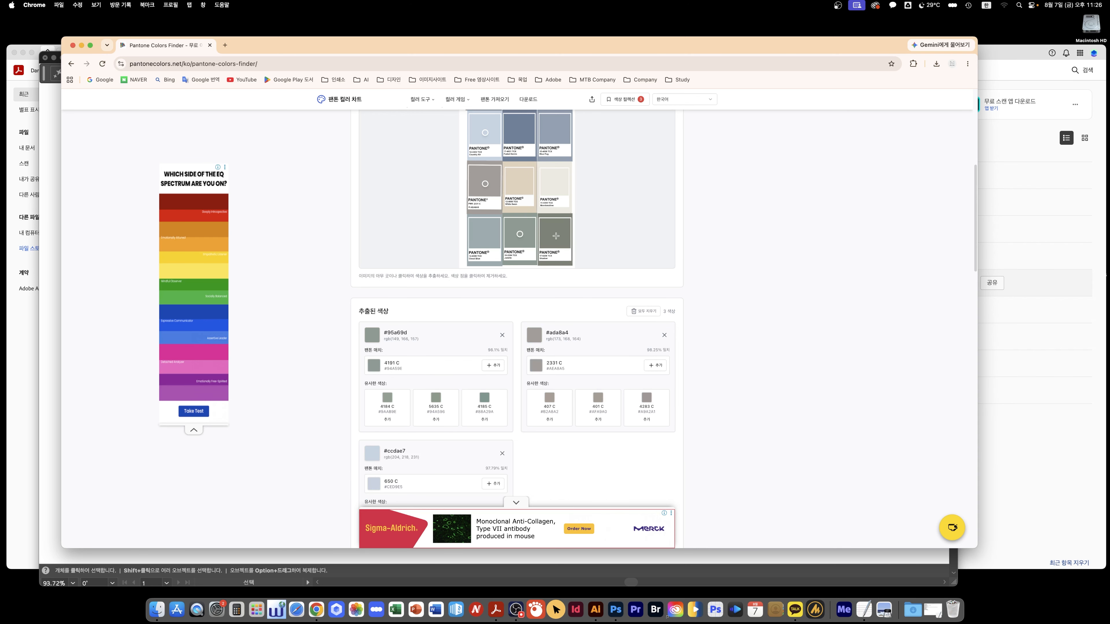
pyautogui.click(488, 235)
pyautogui.scroll(-2, 511, 244)
pyautogui.scroll(-5, 623, 366)
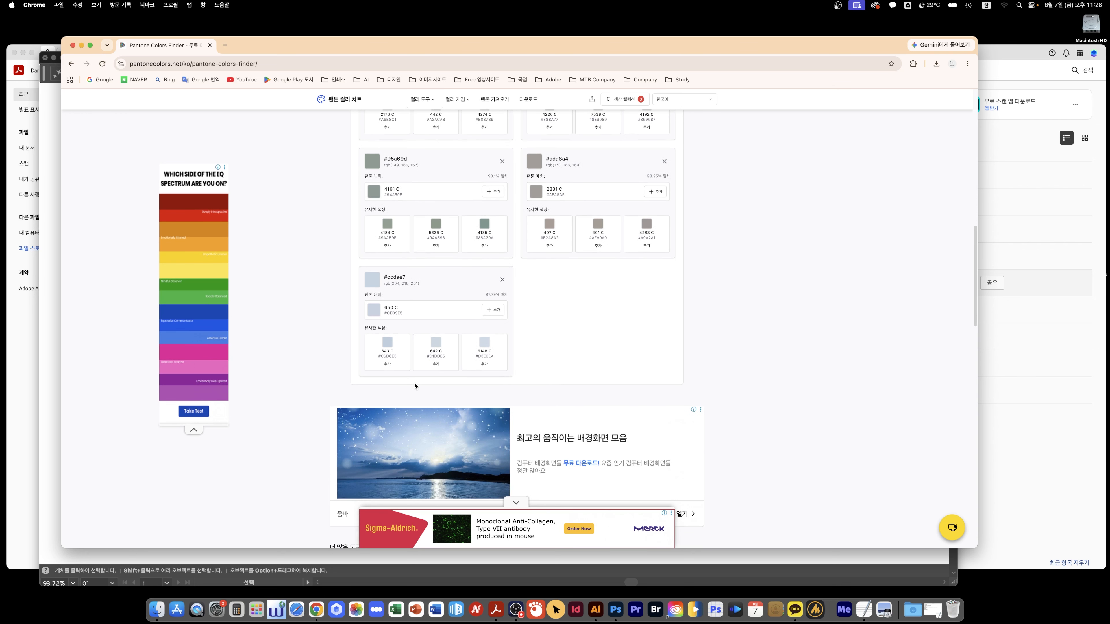
# Add Pantone 7542 C, matched to the blue-grey sample, to the colour collection and open the collection.
pyautogui.scroll(15, 415, 387)
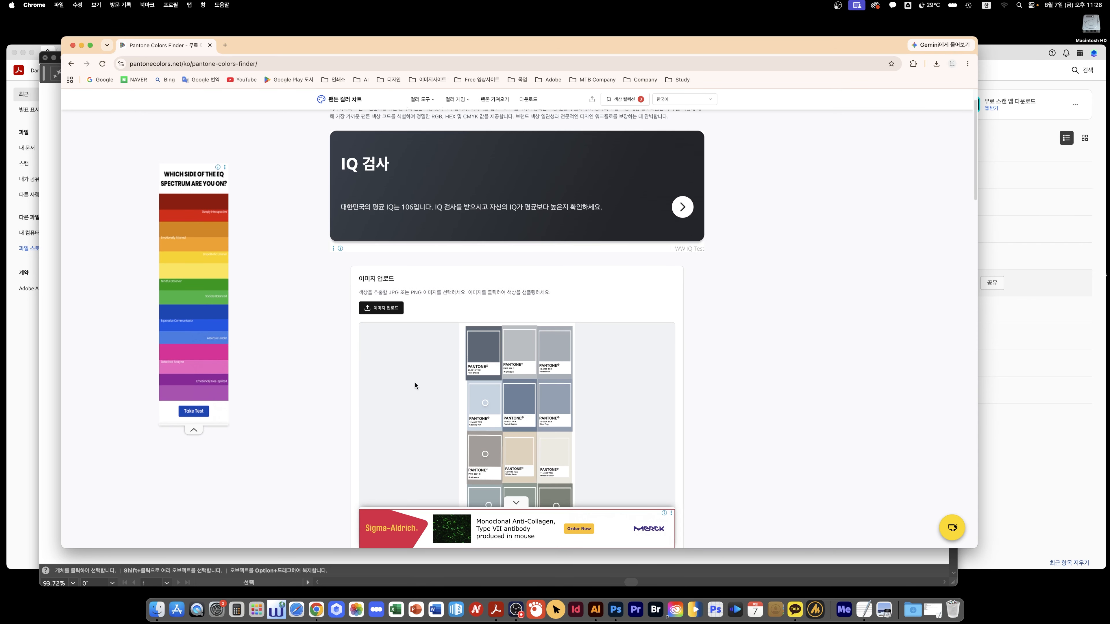
pyautogui.scroll(-10, 415, 386)
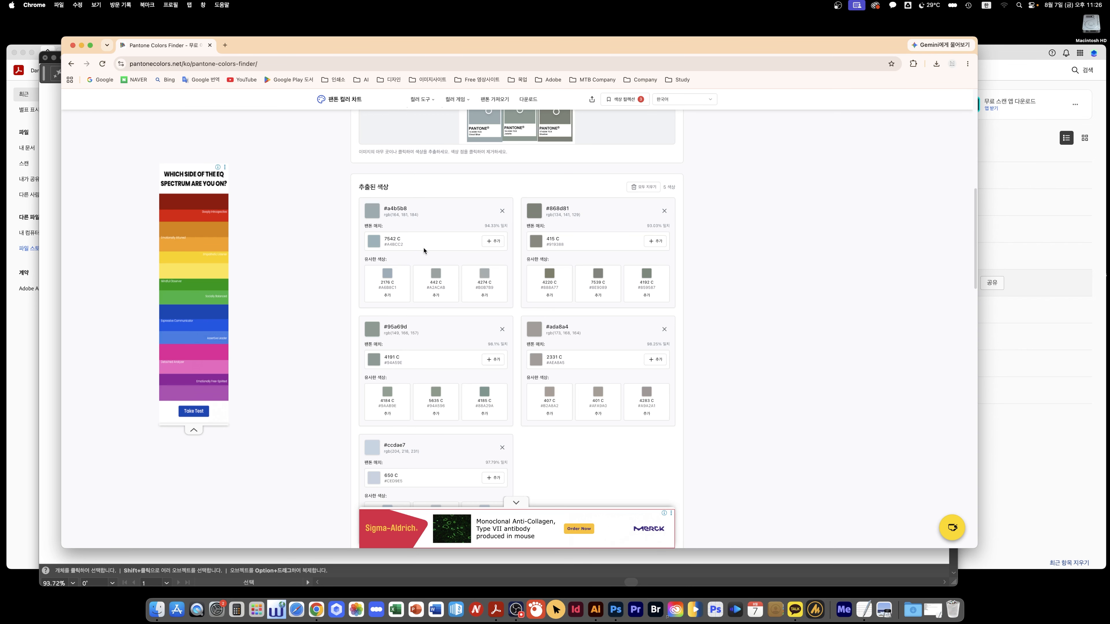
pyautogui.click(493, 241)
pyautogui.click(625, 99)
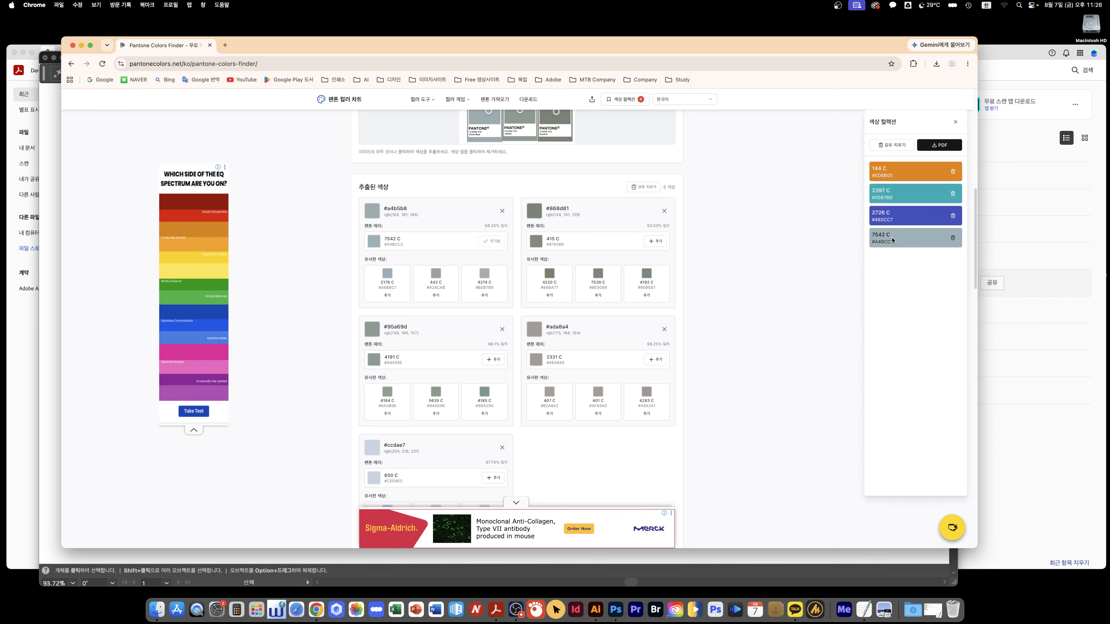
# Look through the list of additional colour tools below the colour finder.
pyautogui.scroll(-10, 797, 305)
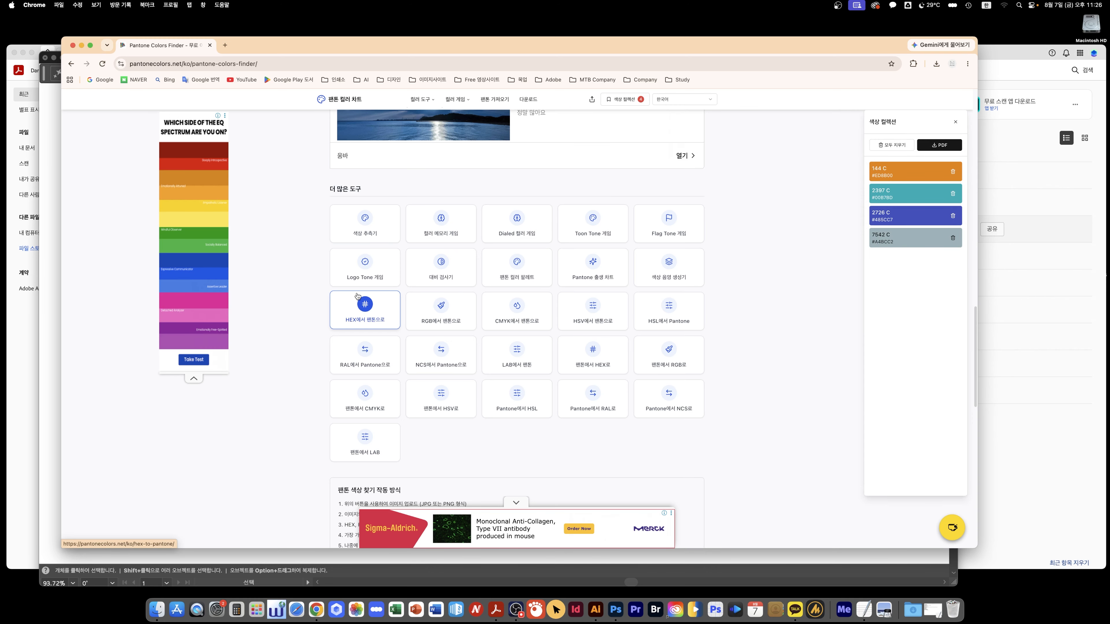
pyautogui.scroll(-1, 376, 292)
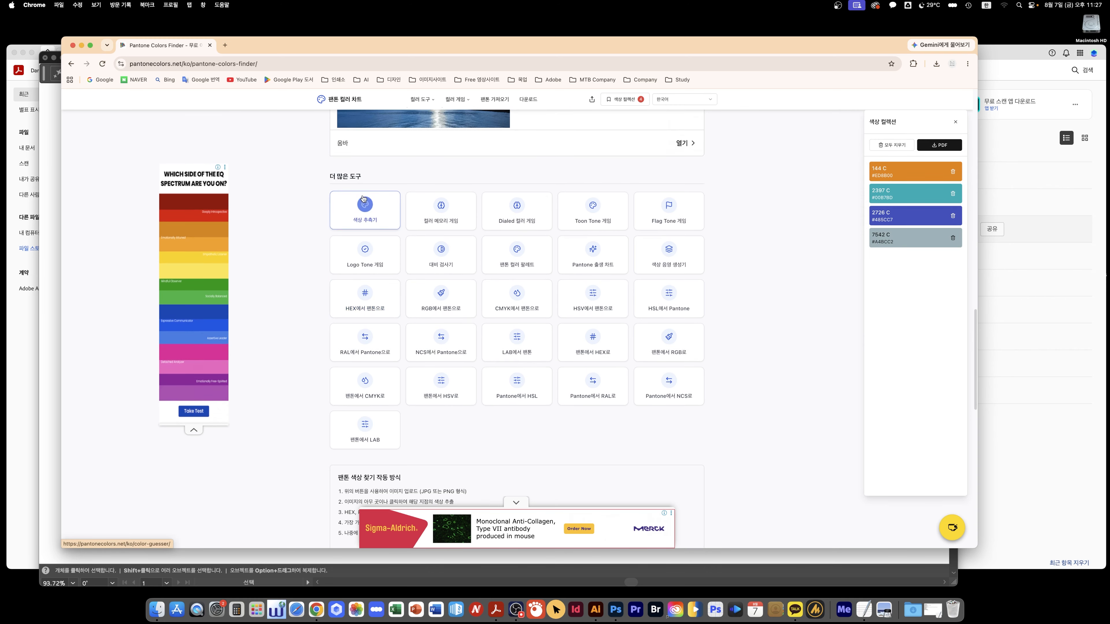